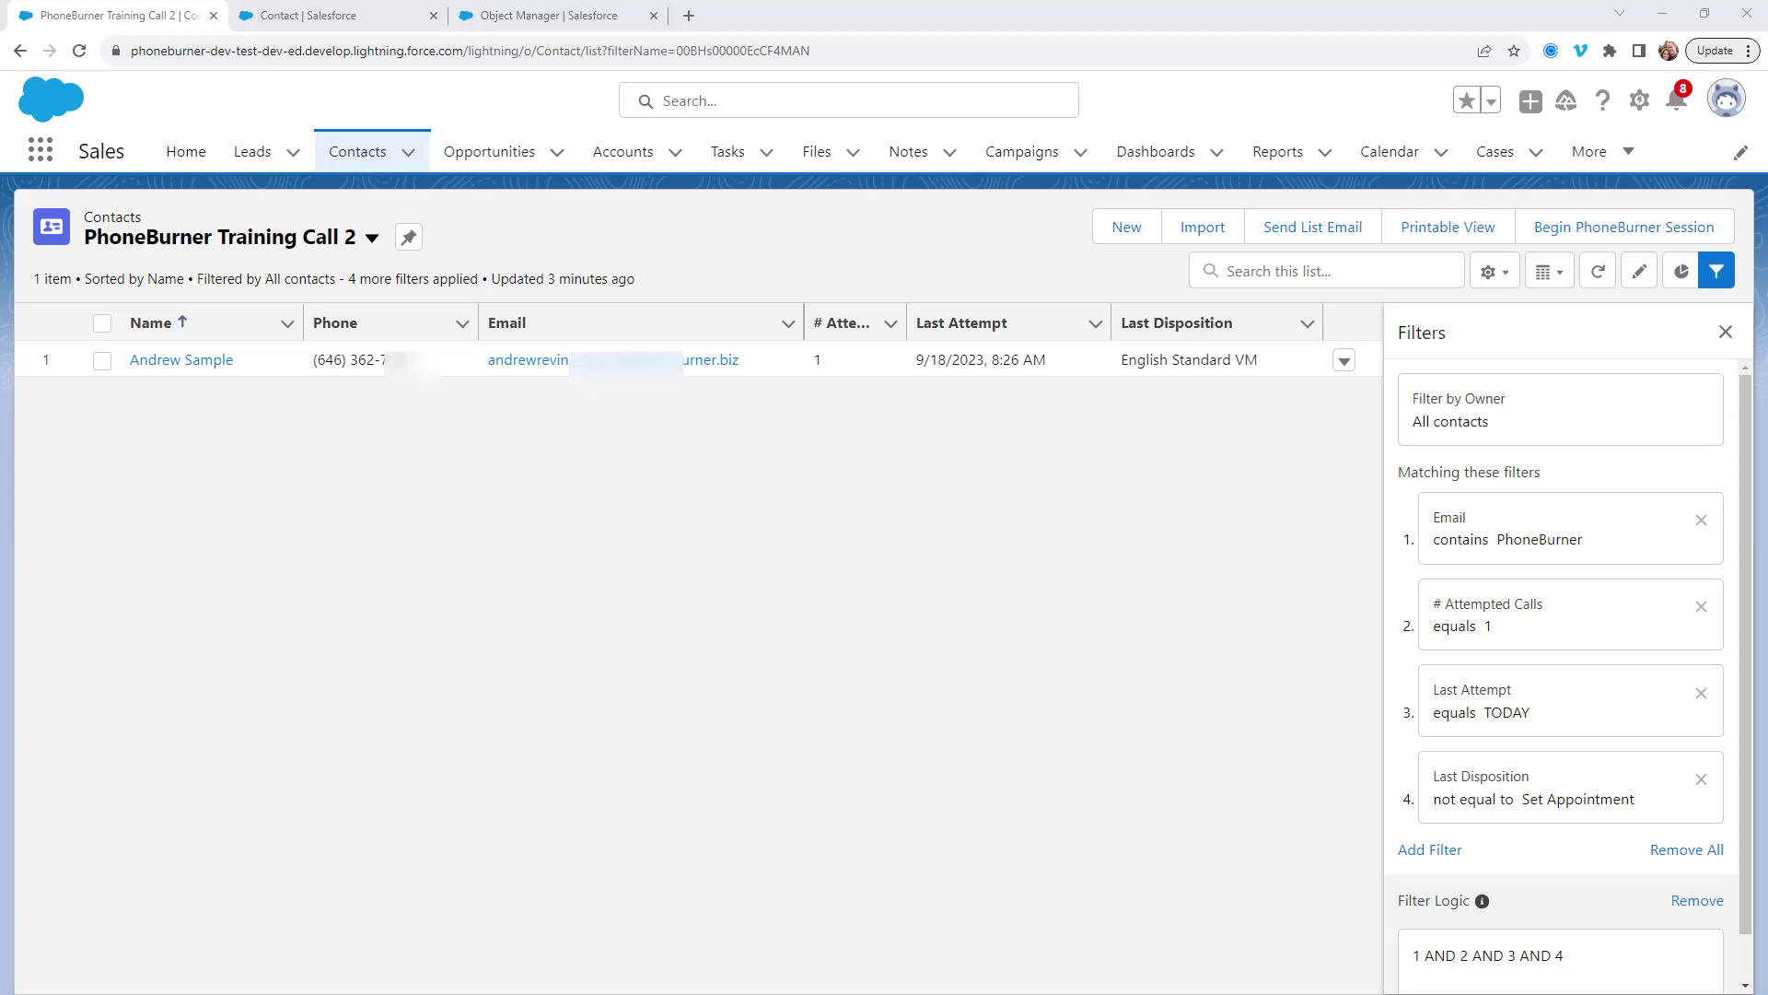
# - Launch a PhoneBurner dial session for all contacts in the PhoneBurner Training Call 2 list and continue to the dial session settings
pyautogui.click(101, 323)
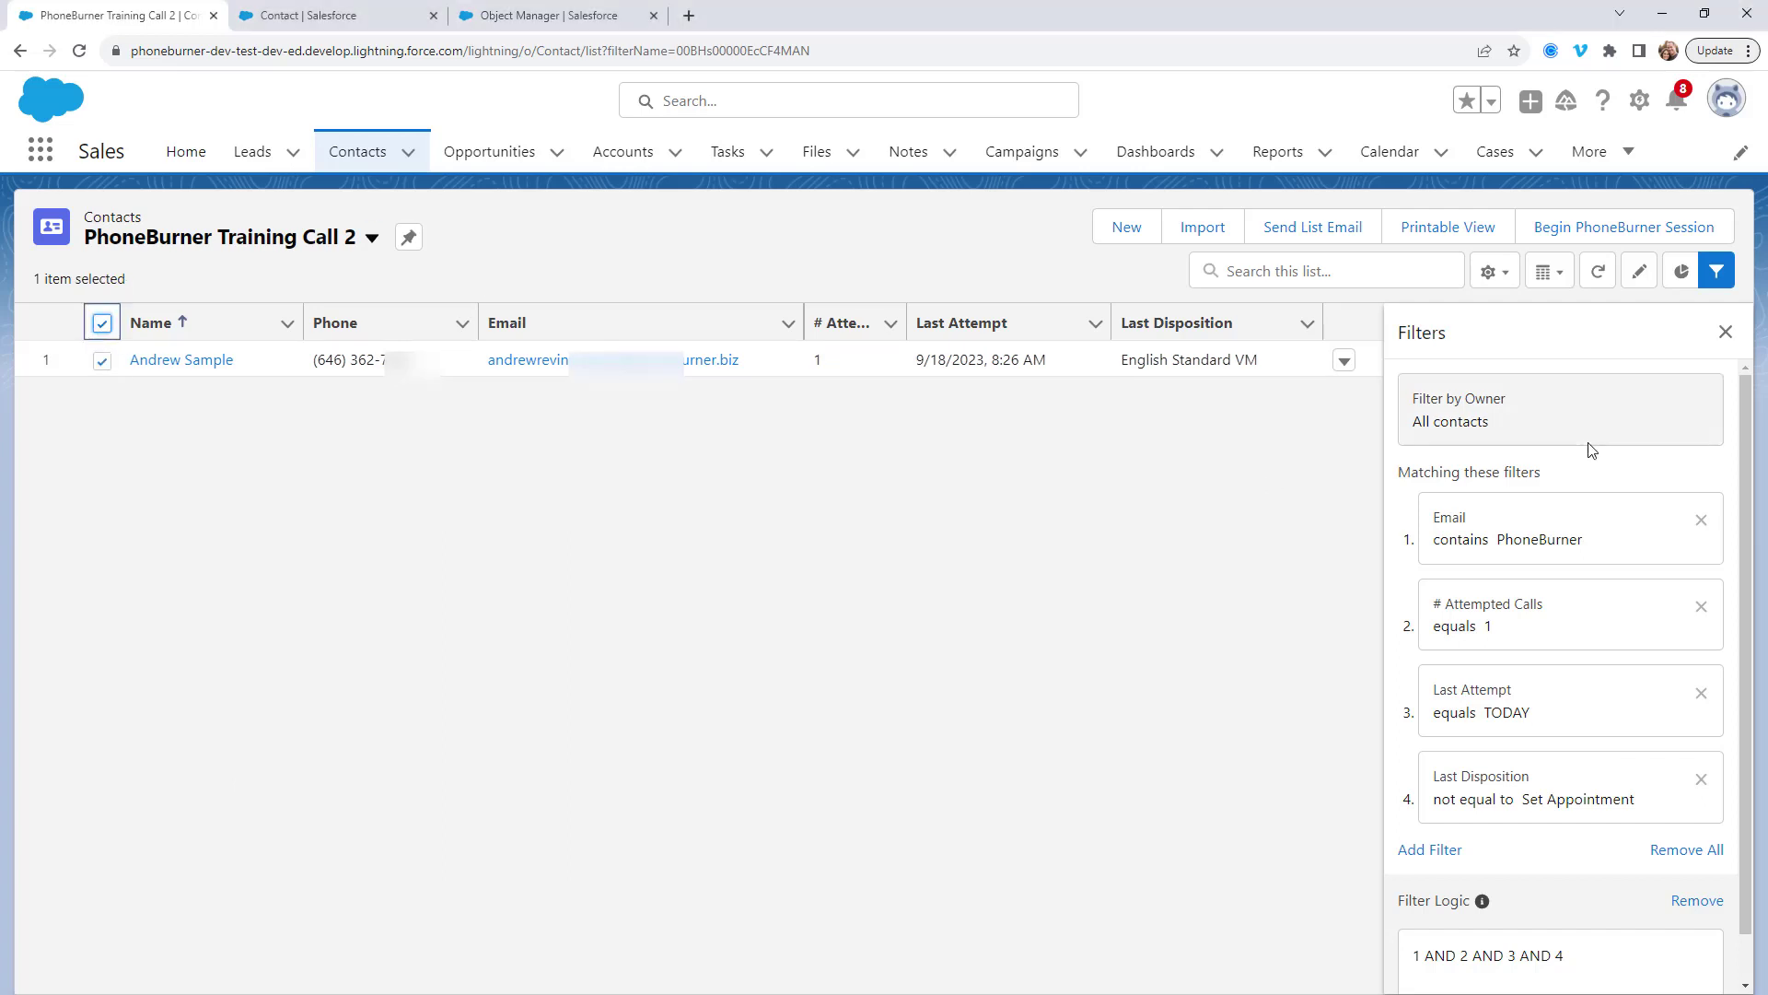
pyautogui.click(1586, 228)
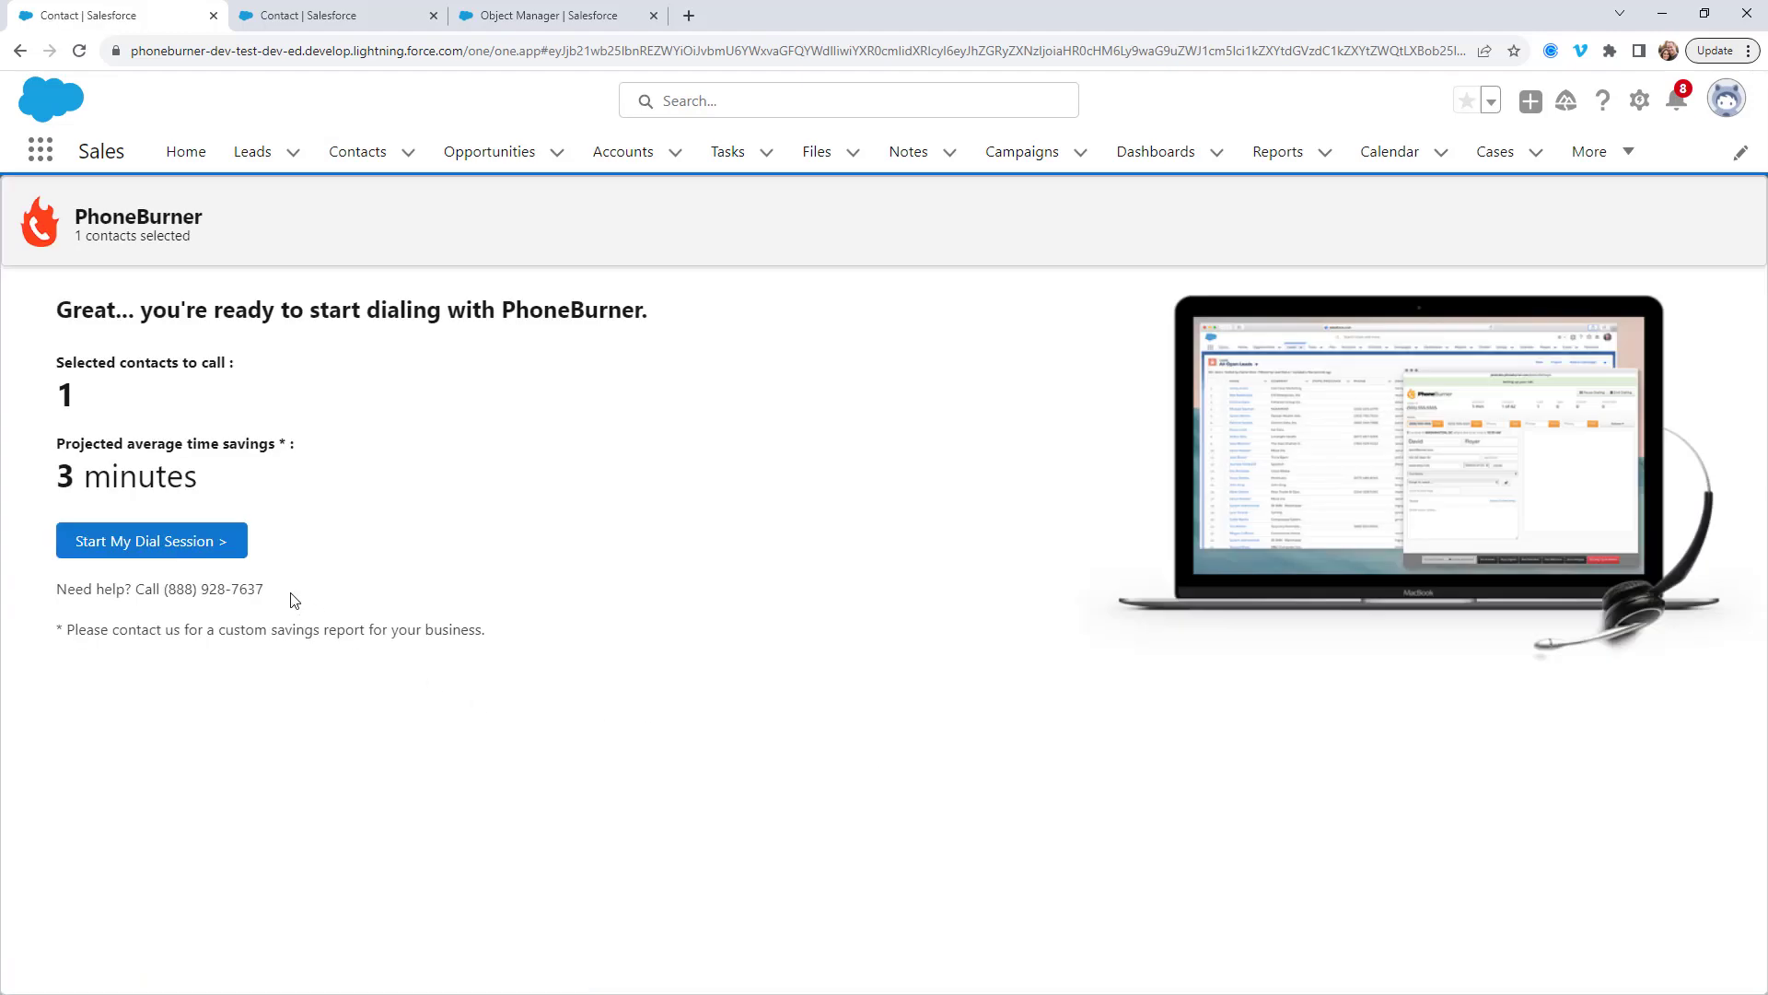
pyautogui.click(201, 548)
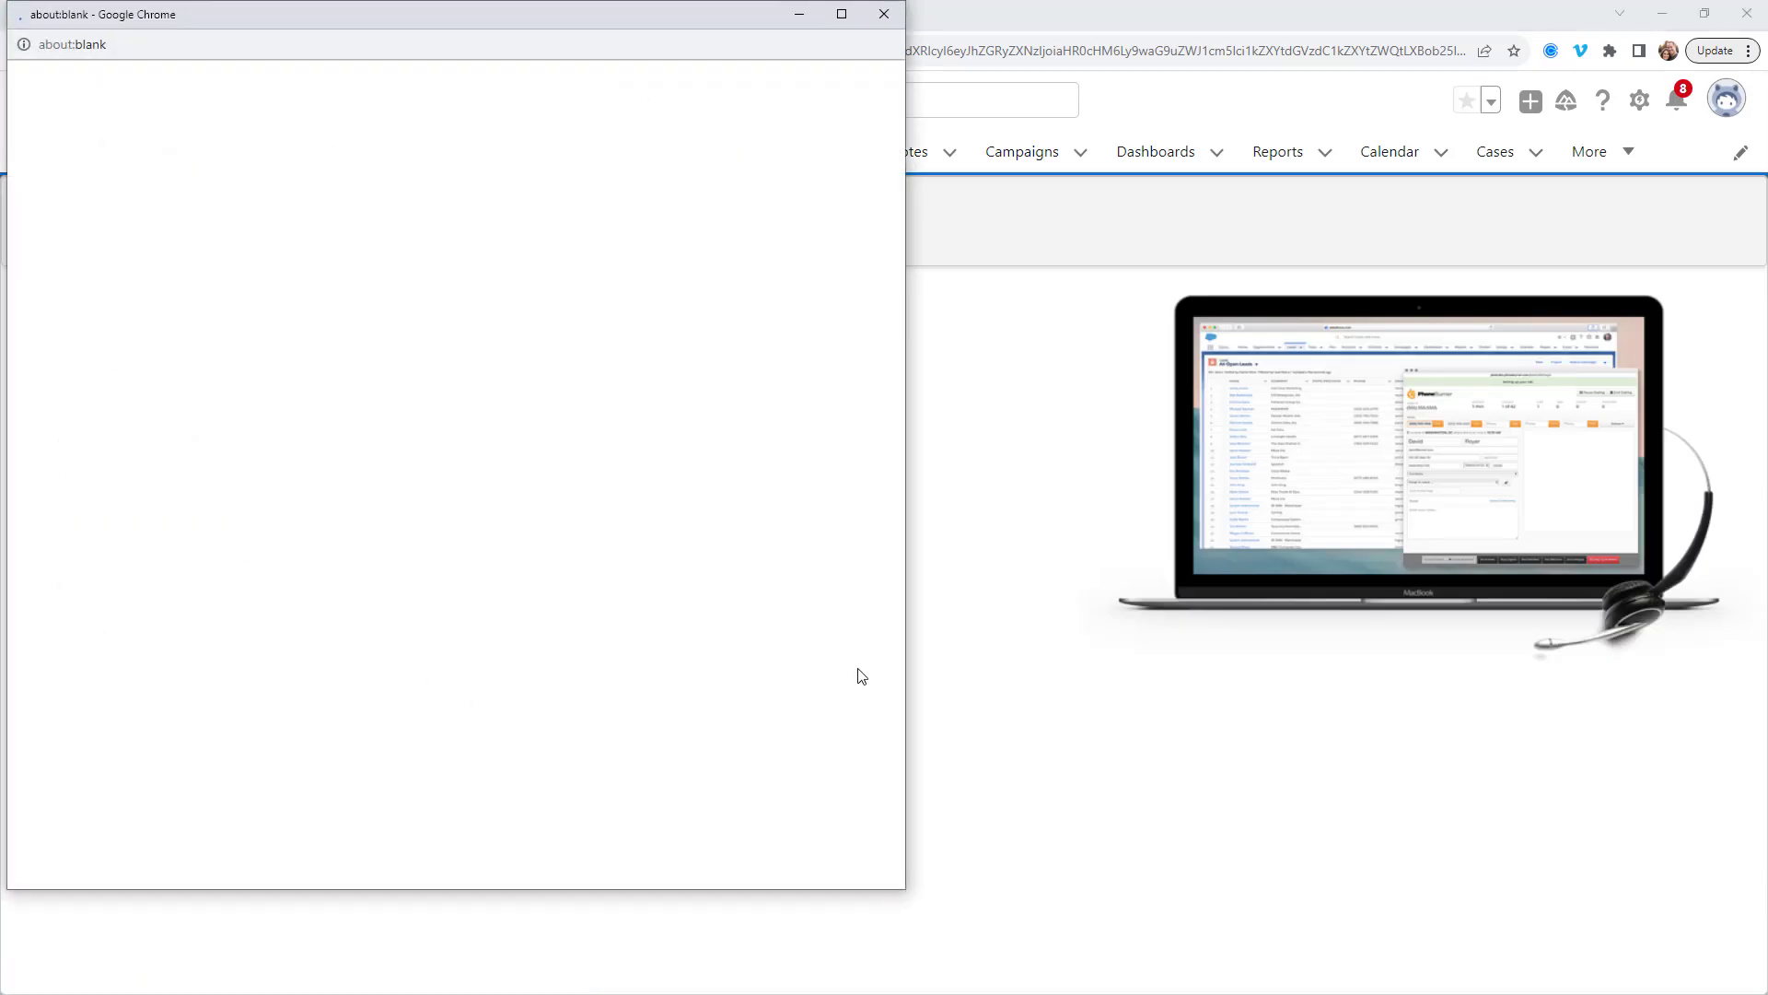
pyautogui.moveTo(366, 17); pyautogui.dragTo(715, 41)
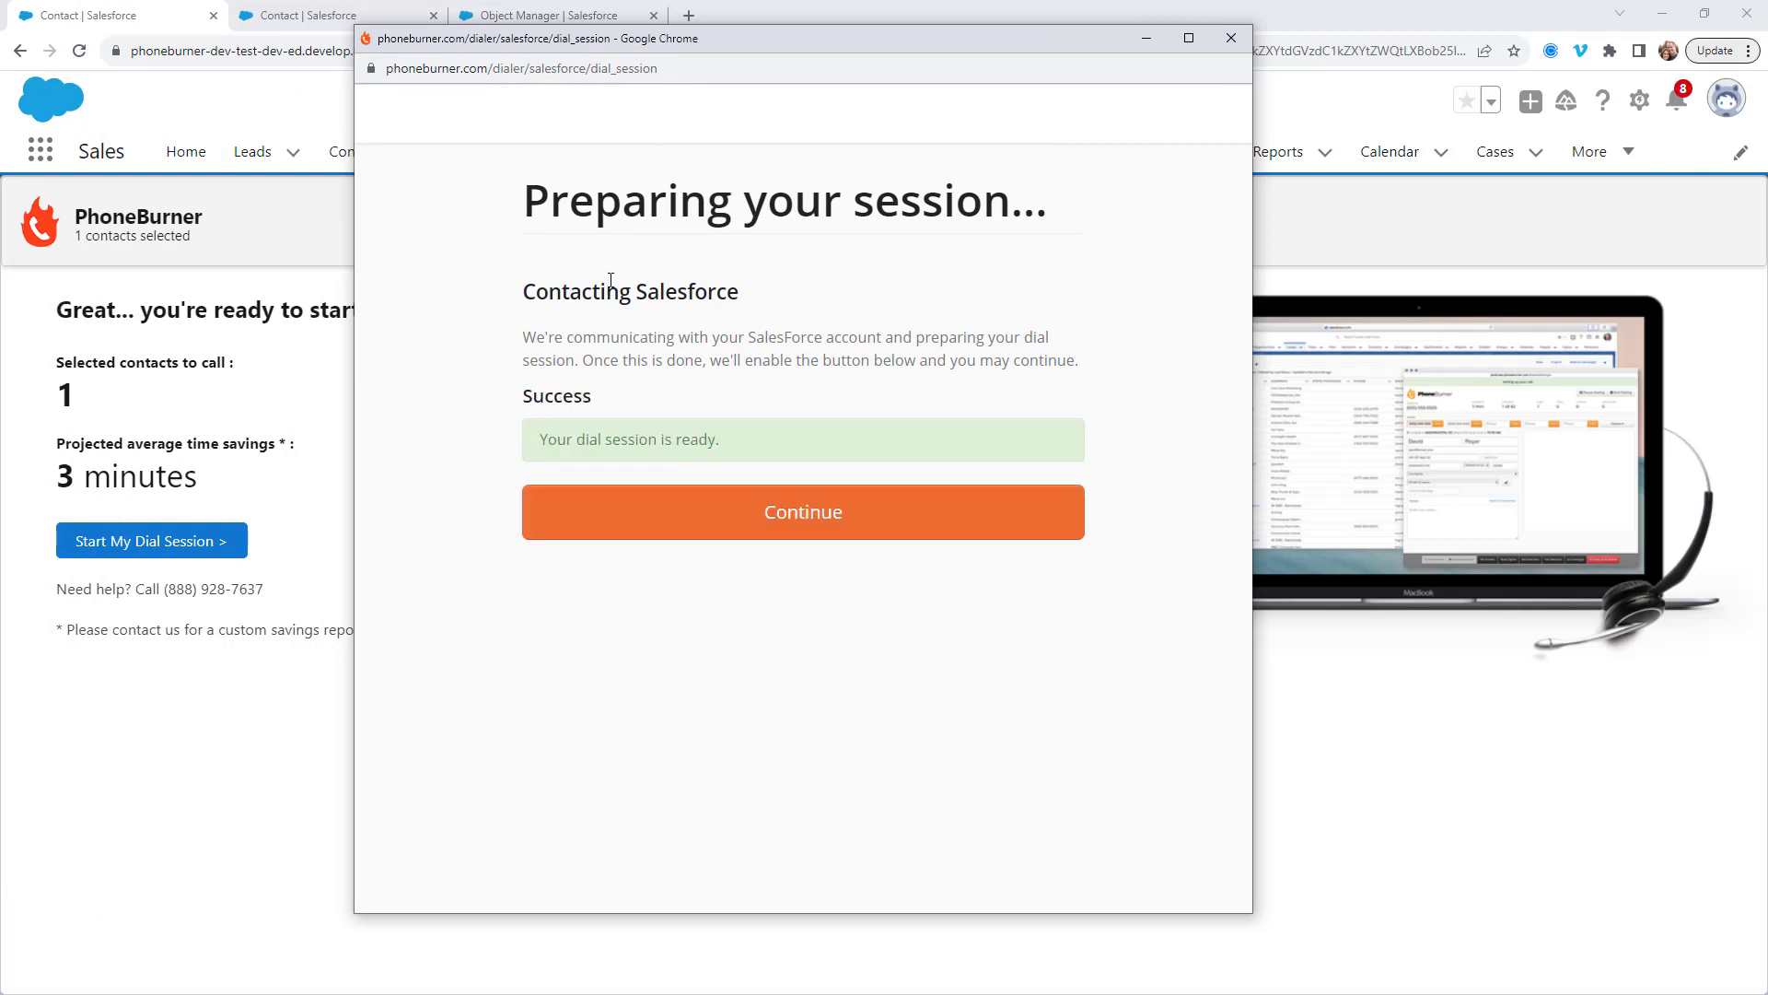
pyautogui.click(818, 512)
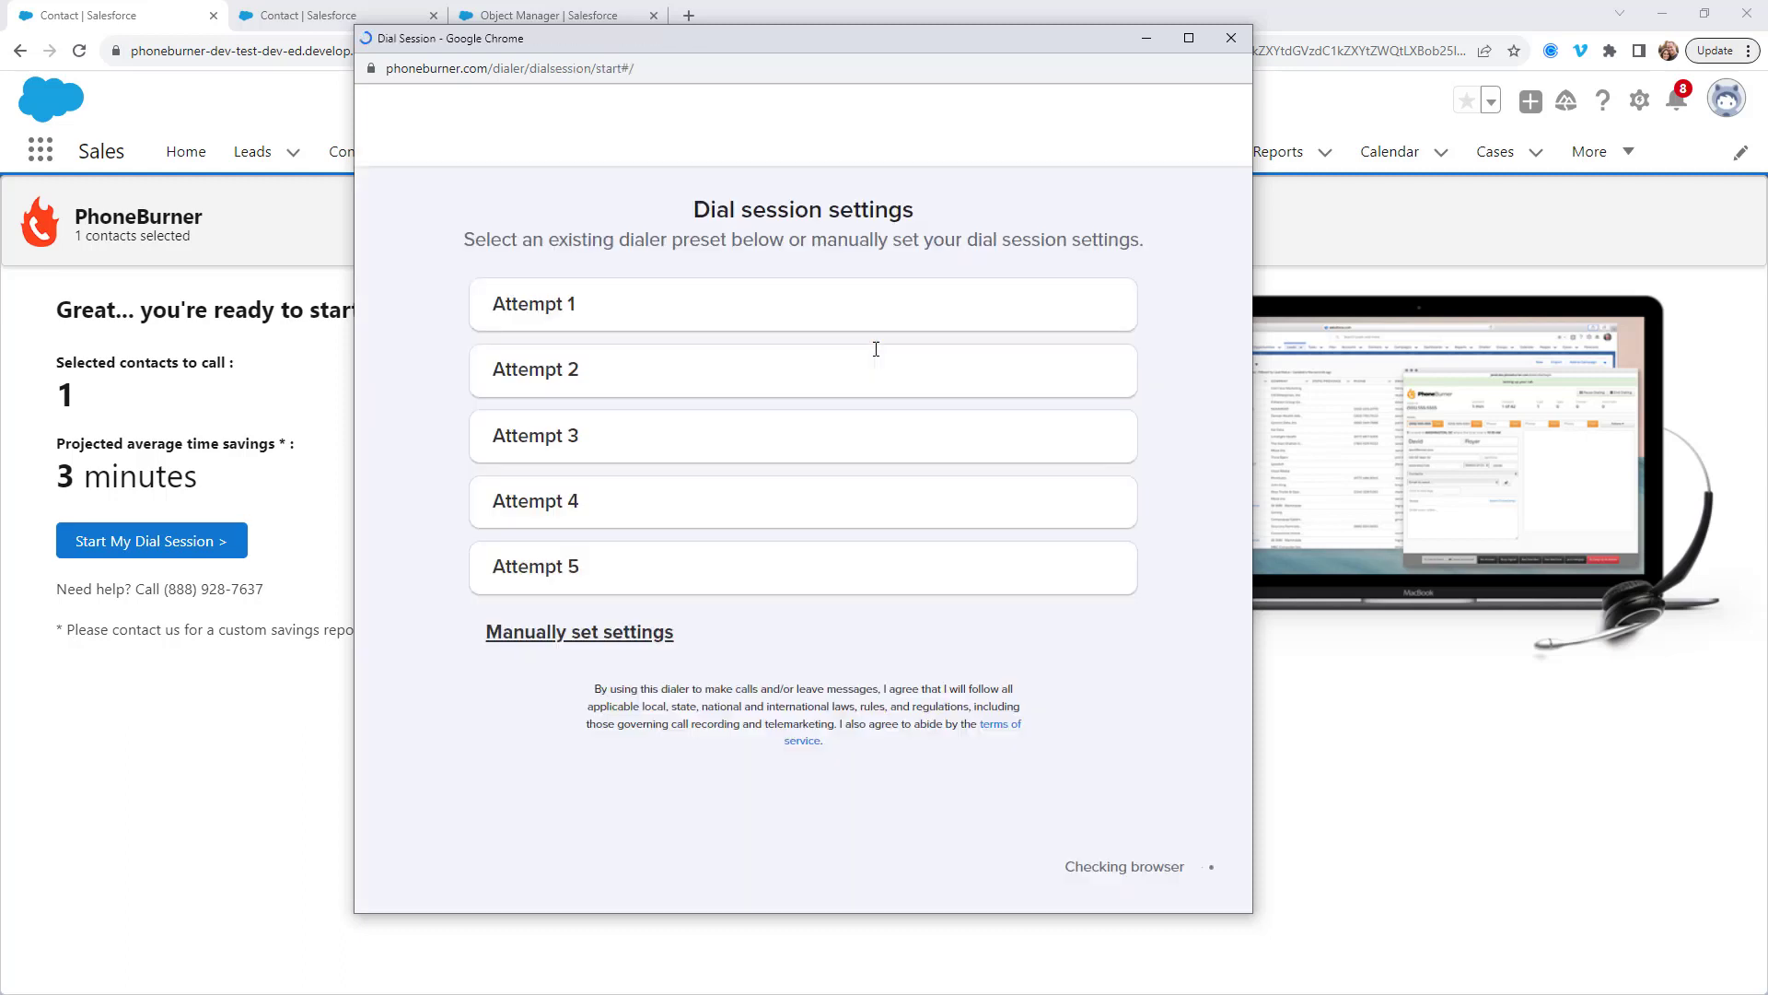
# - Enlarge the dial session window, start dialing the contact and end the call as a Live Answer
pyautogui.moveTo(1252, 912); pyautogui.dragTo(1530, 983)
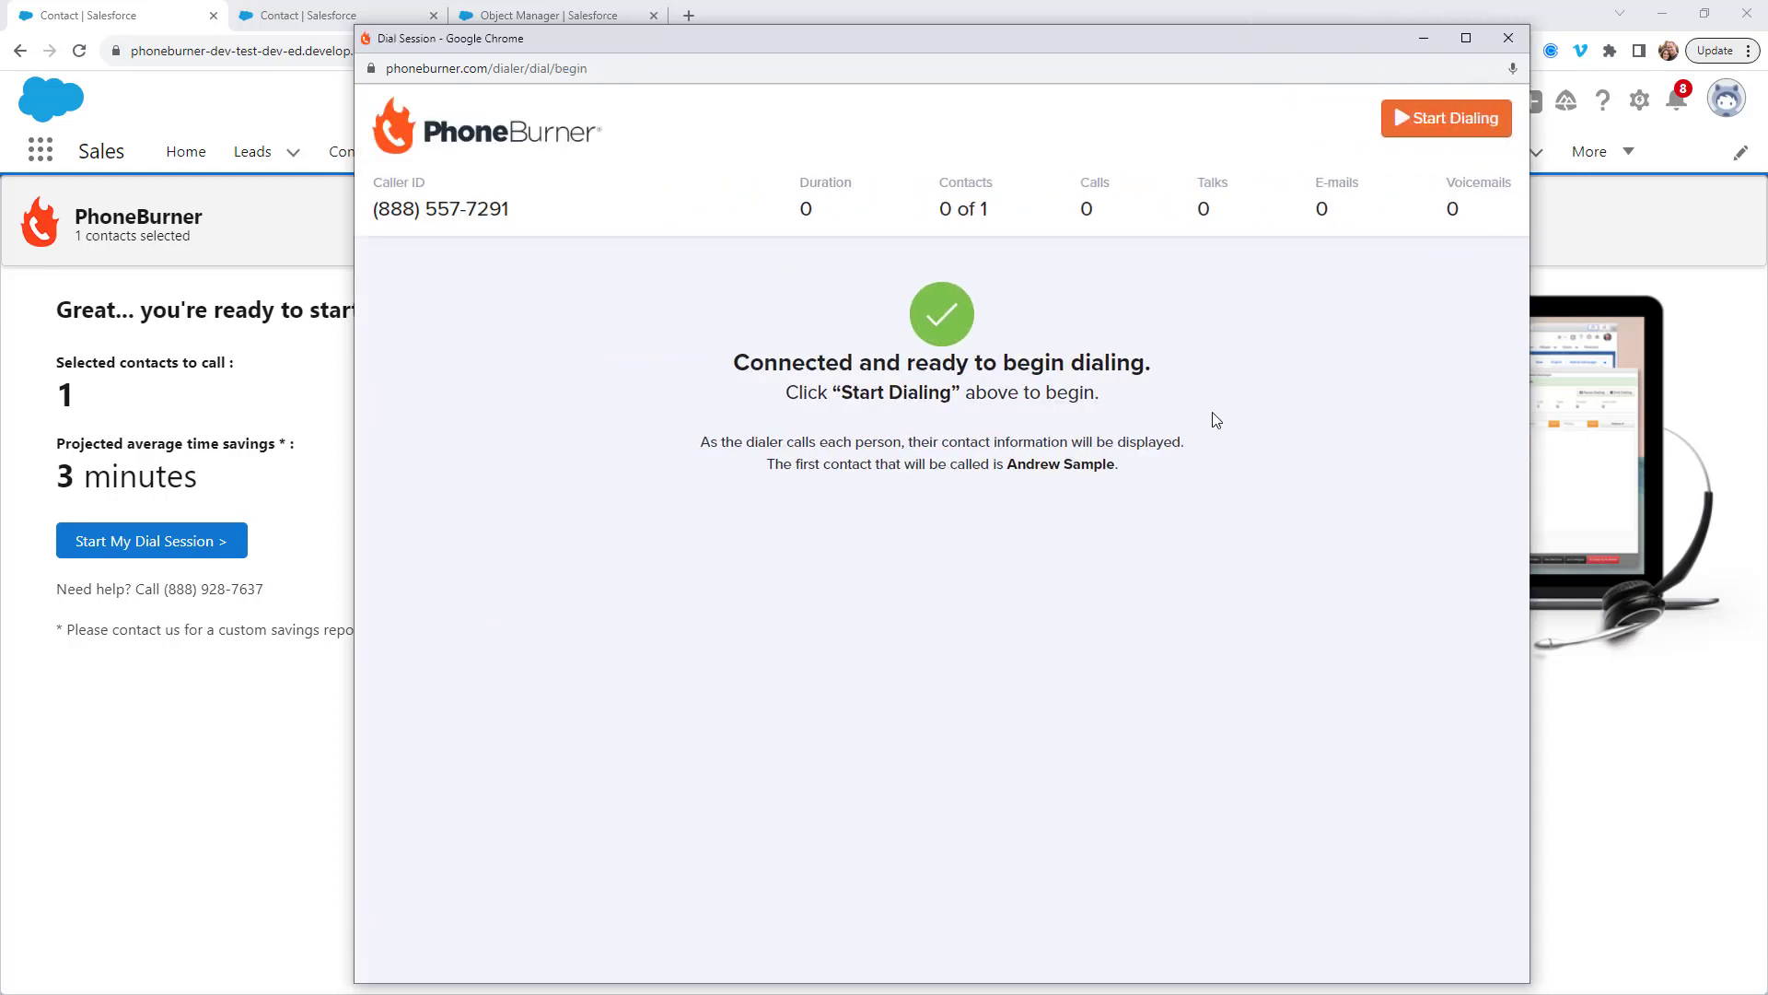
pyautogui.click(1442, 118)
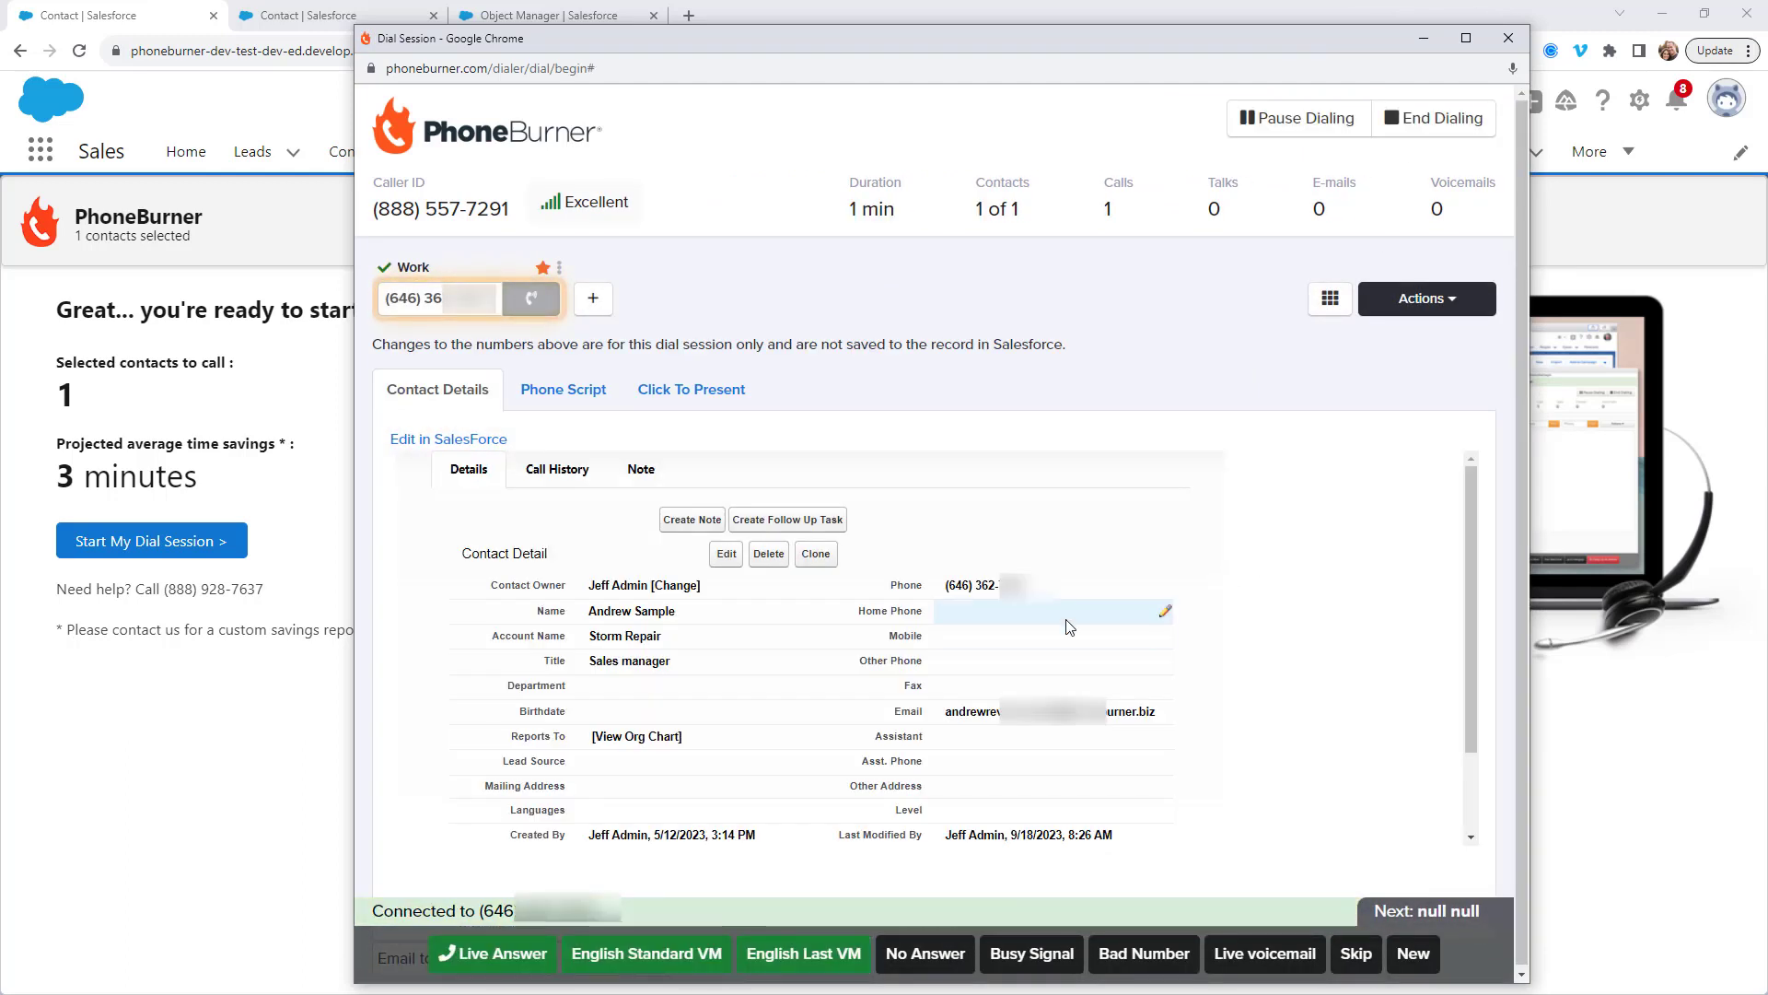
pyautogui.click(480, 969)
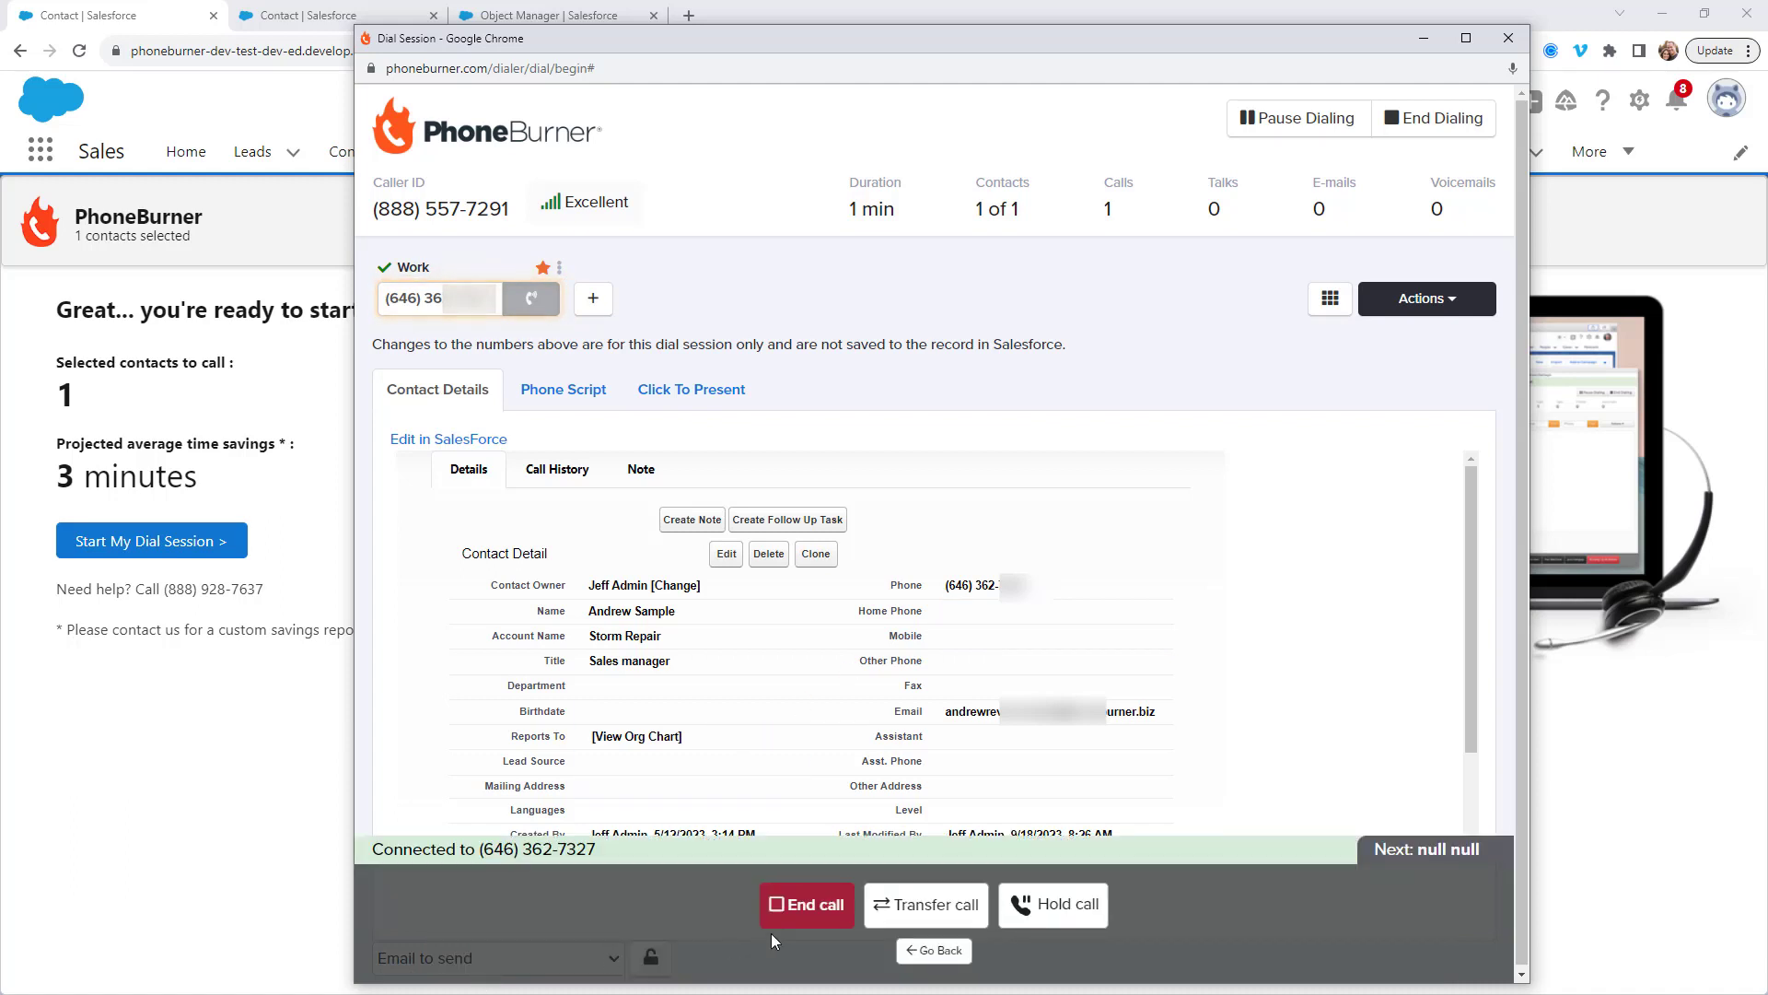
pyautogui.click(810, 917)
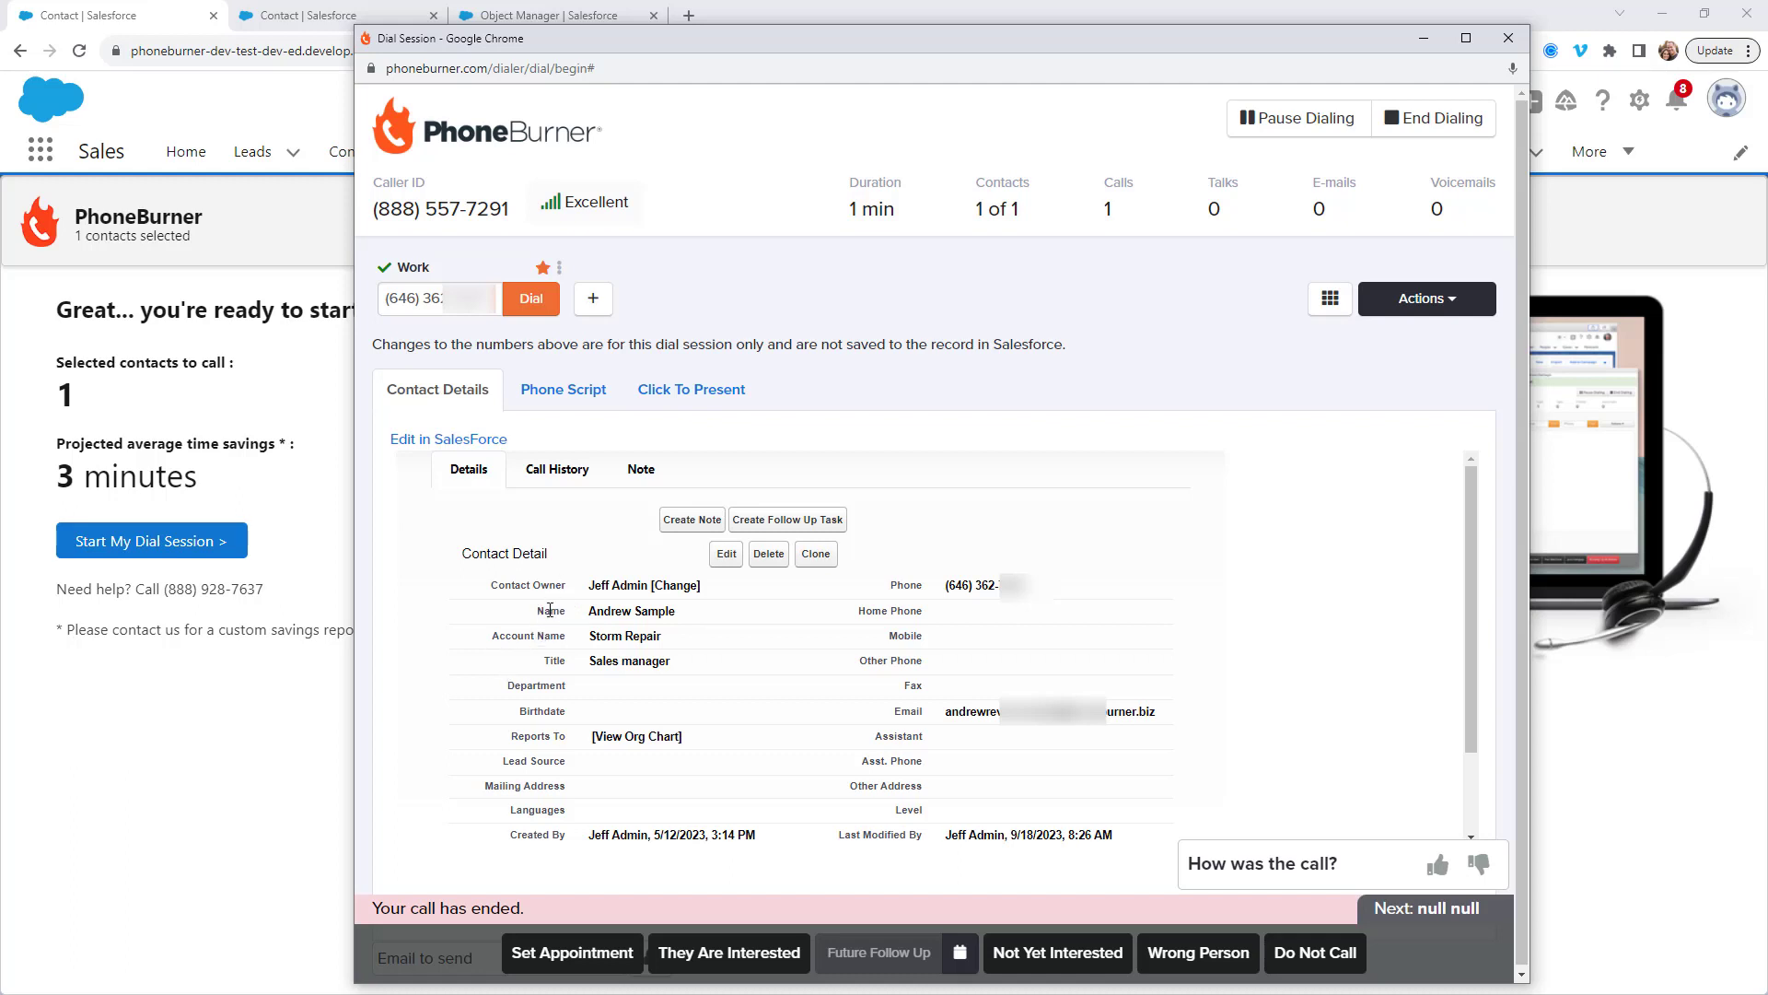
# - Append "Updated" to the contact's first name and save the contact record
pyautogui.doubleClick(635, 619)
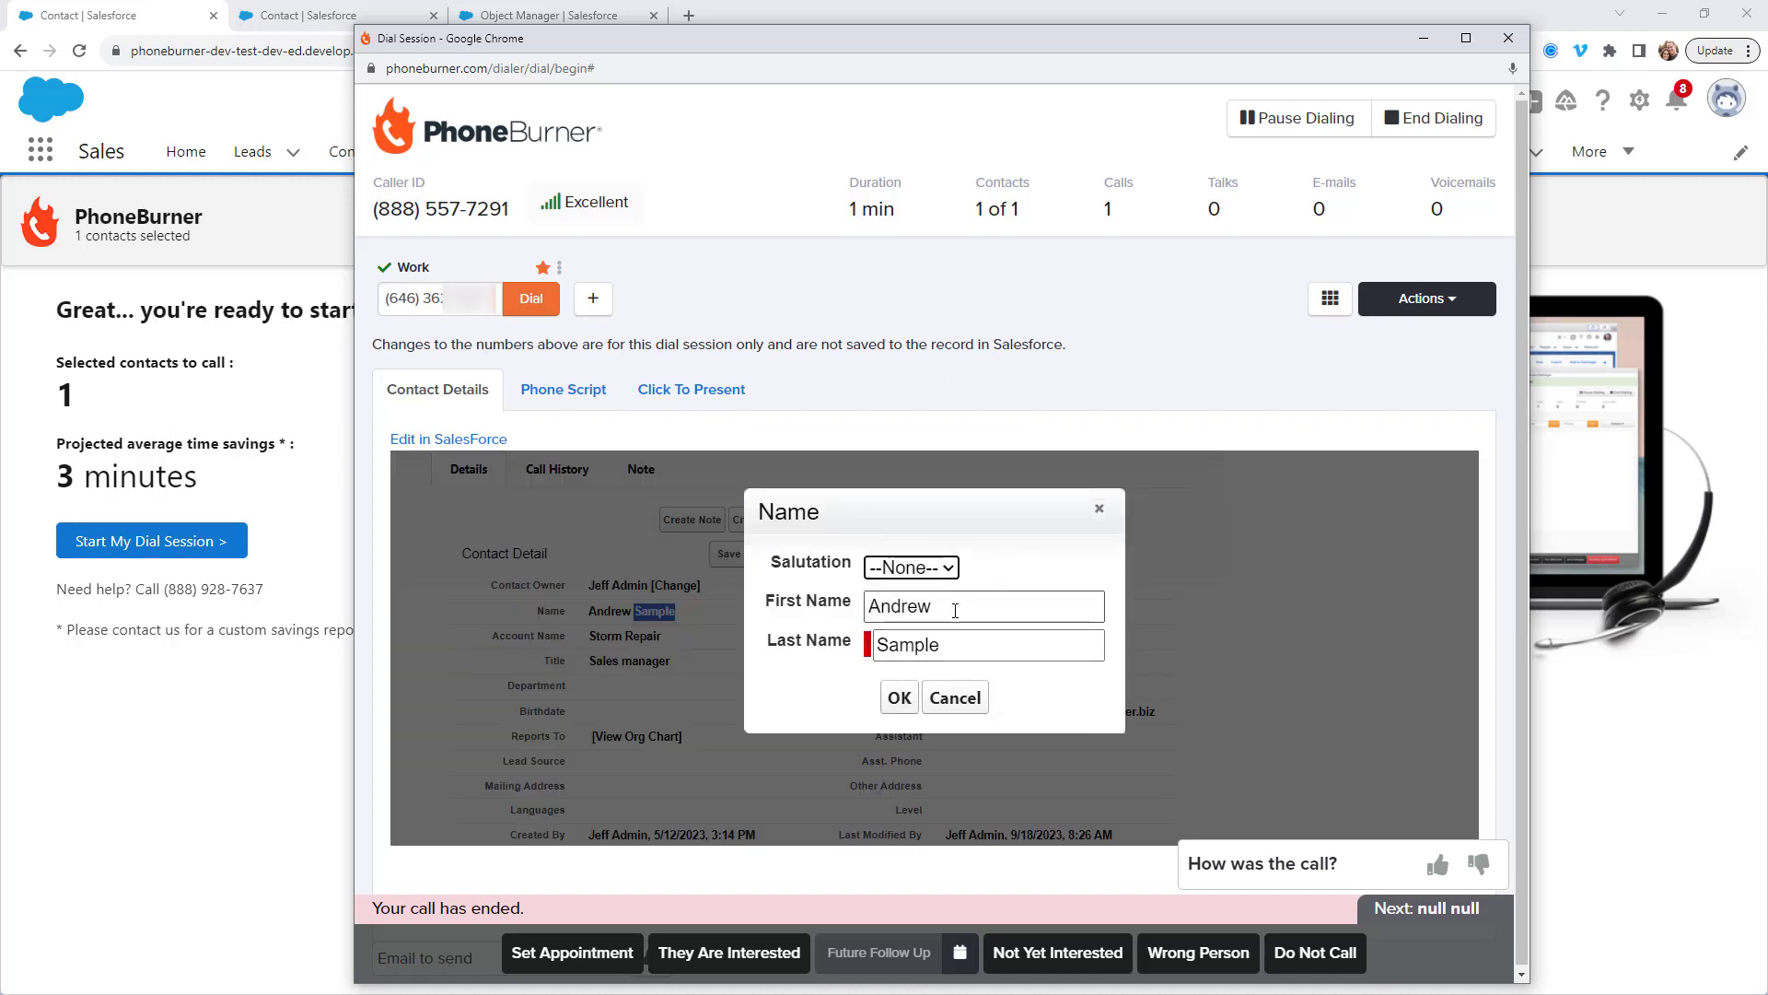
pyautogui.click(949, 608)
pyautogui.write('U')
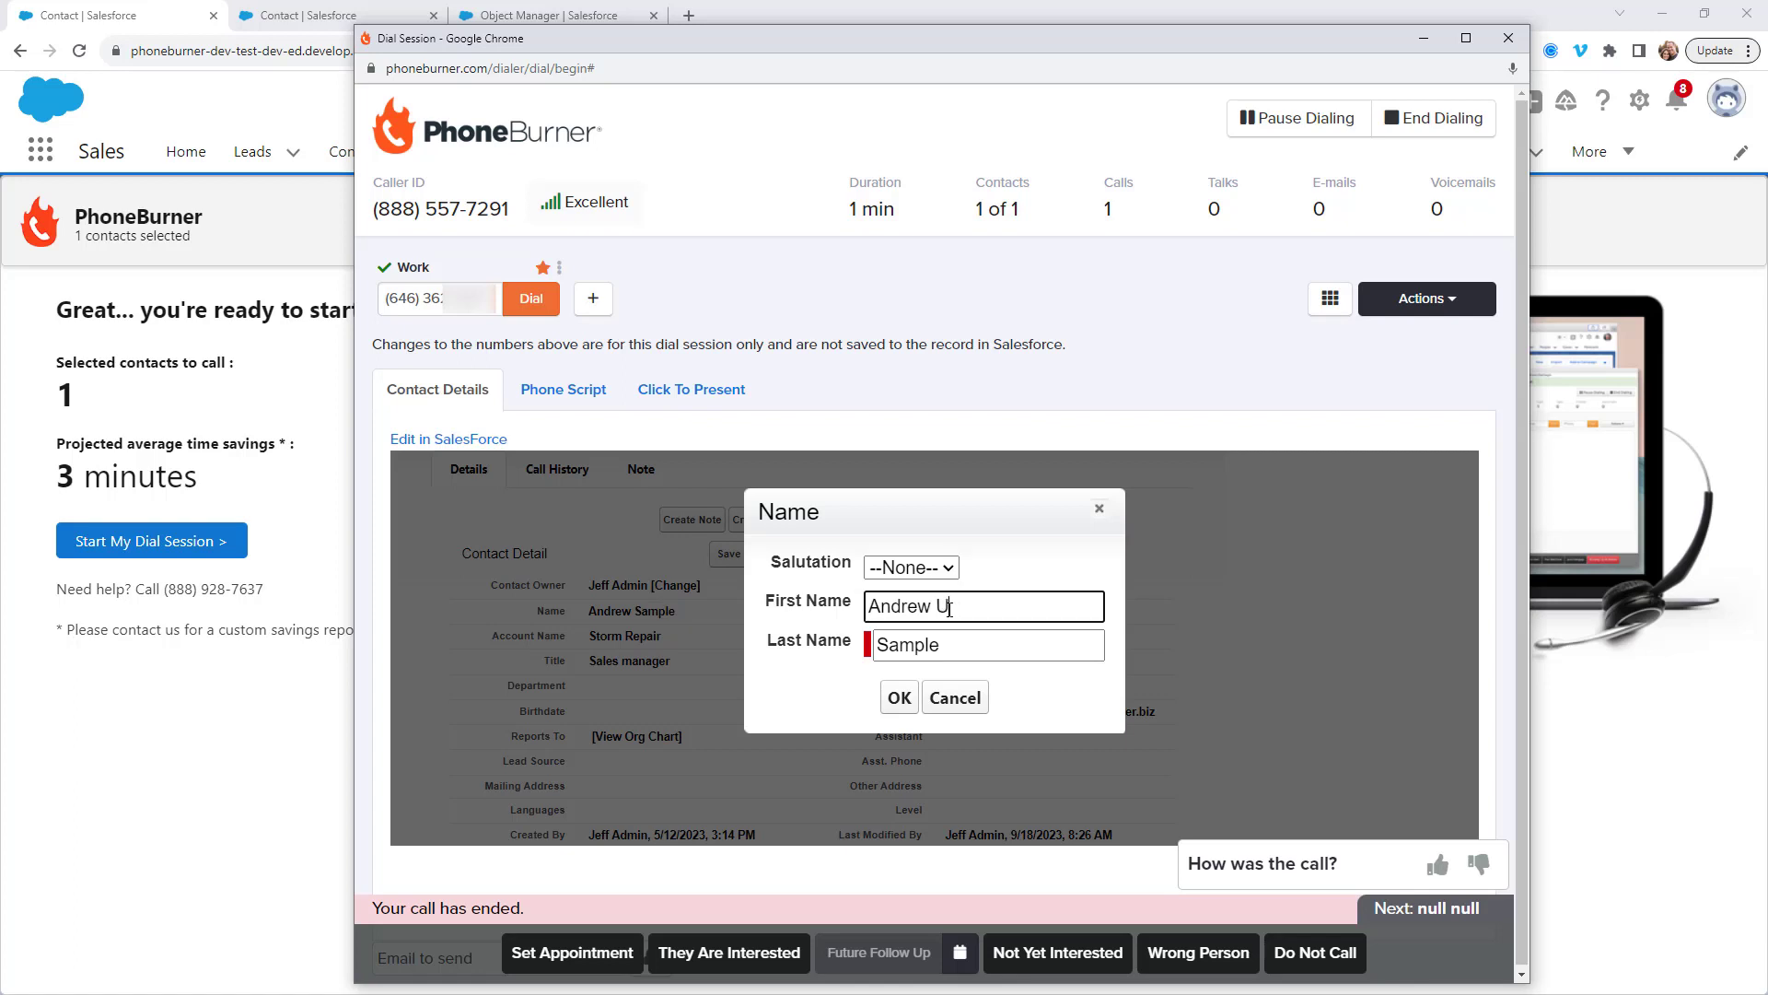
pyautogui.write('pdated')
pyautogui.click(898, 700)
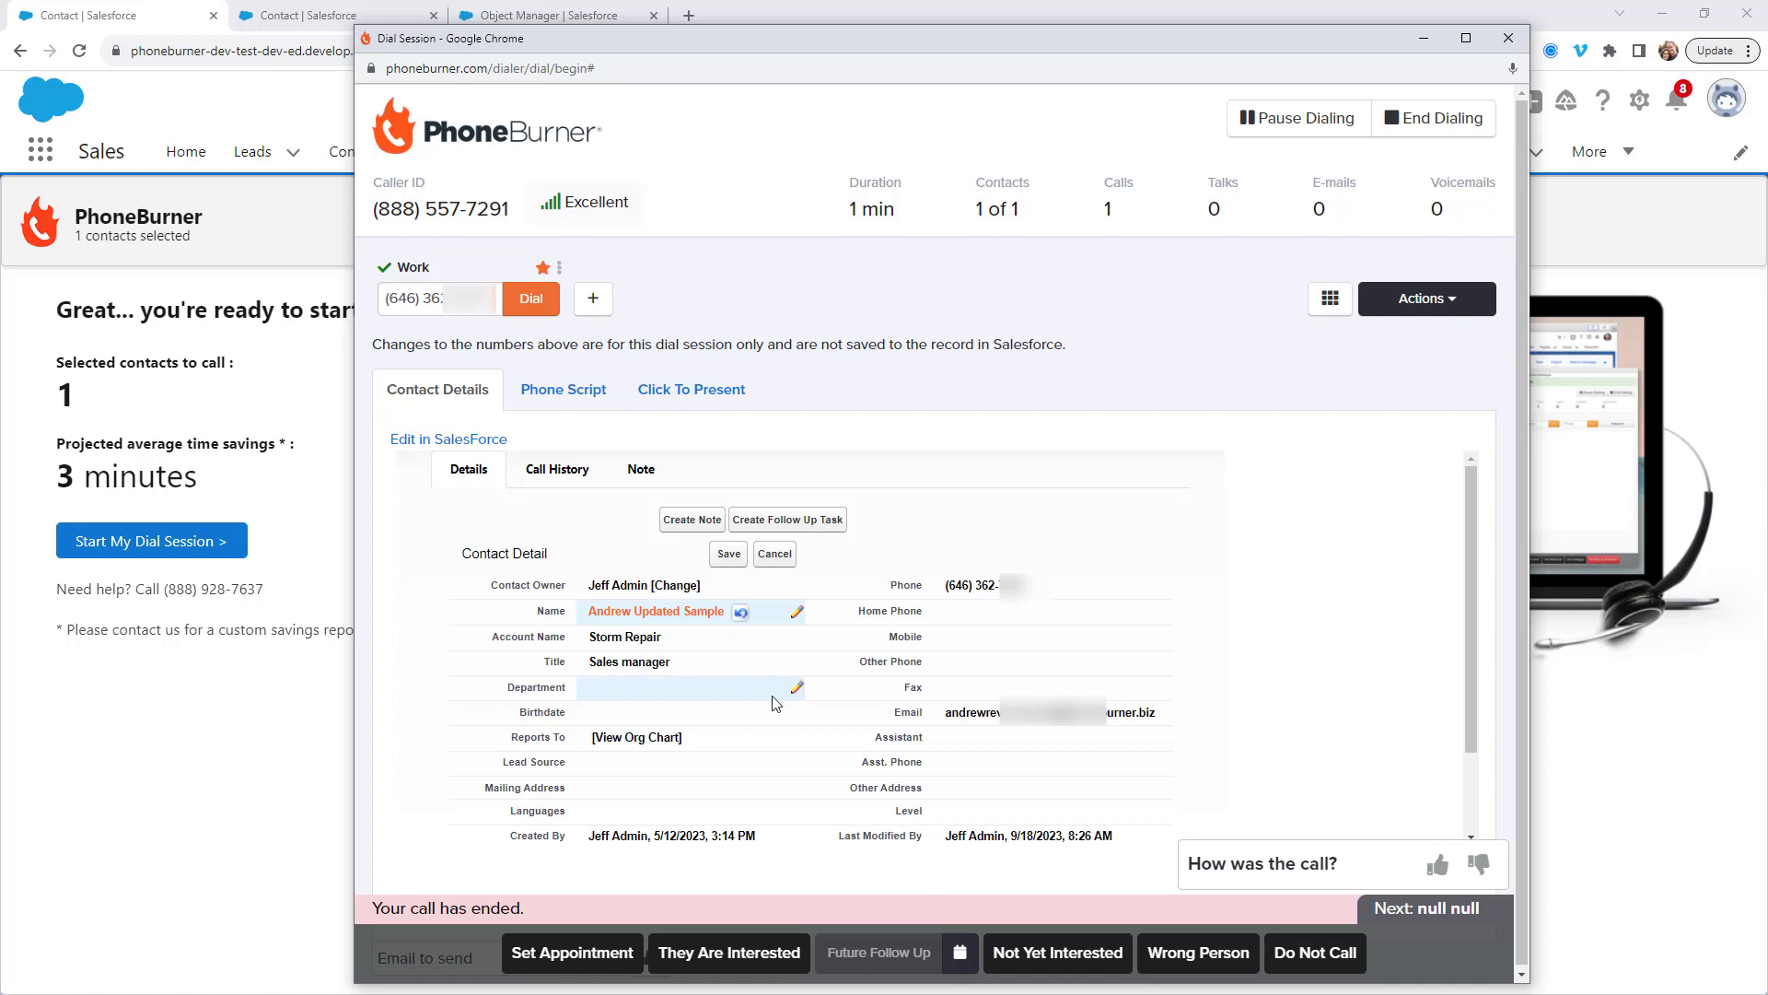
pyautogui.scroll(-1, 704, 641)
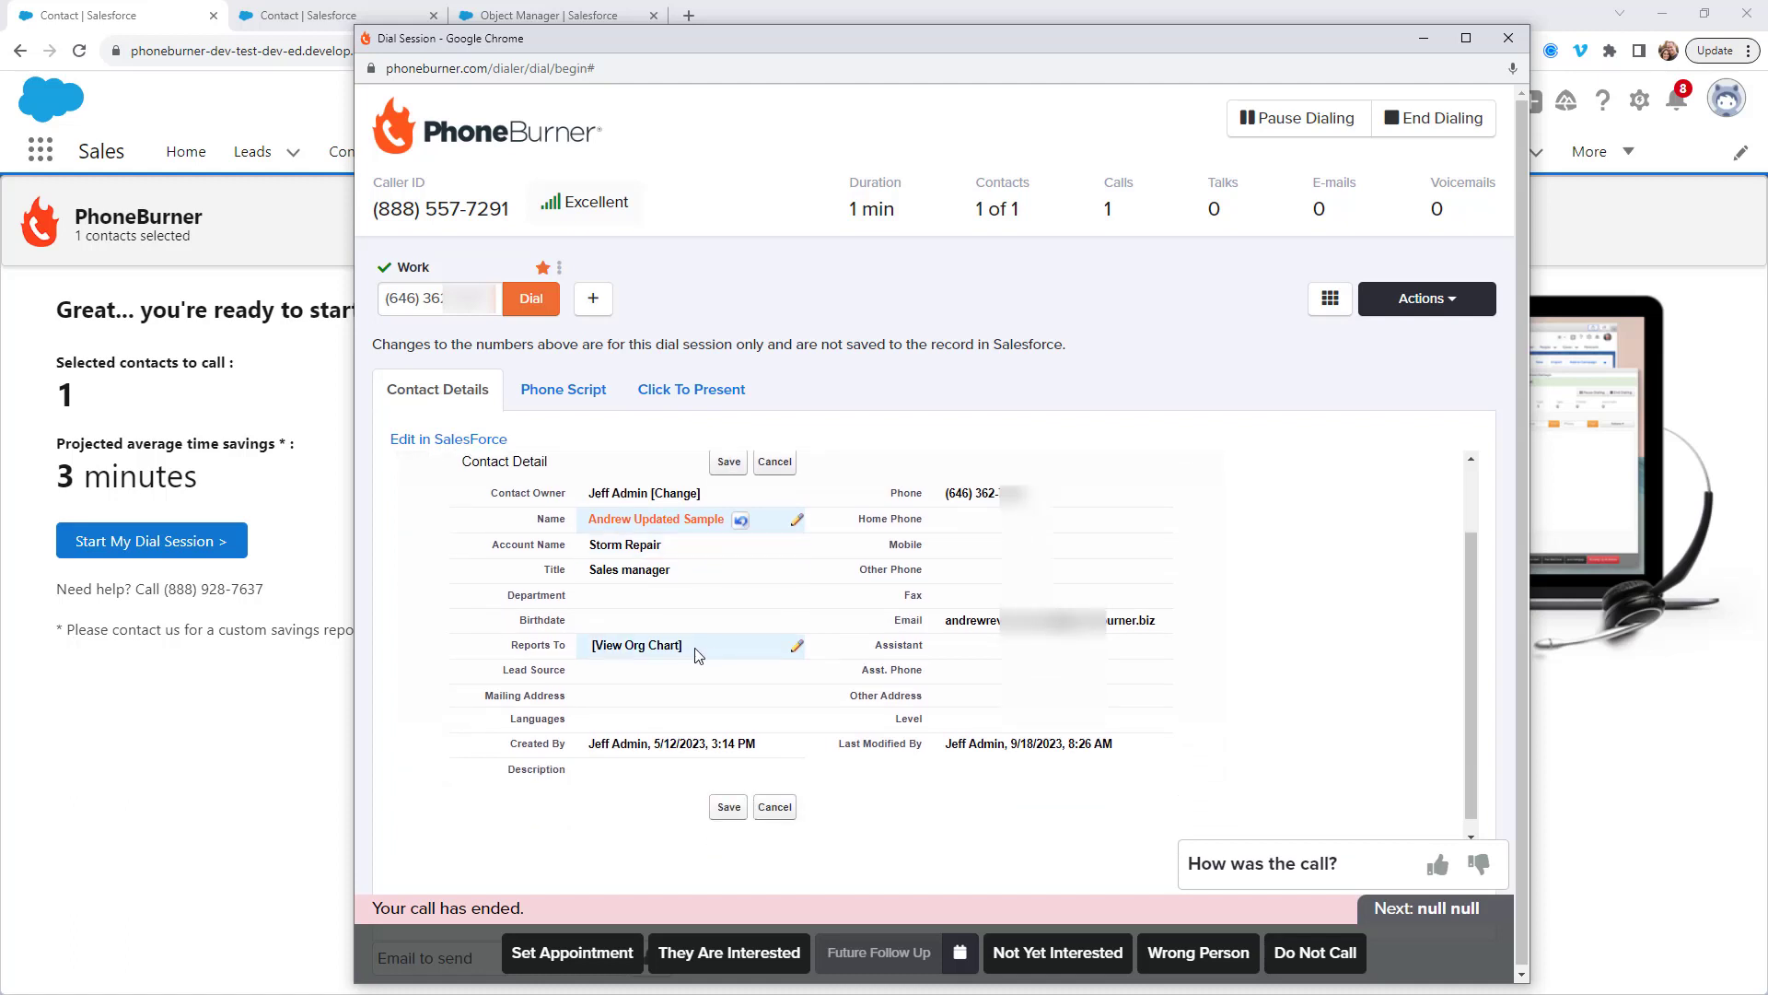
pyautogui.click(734, 812)
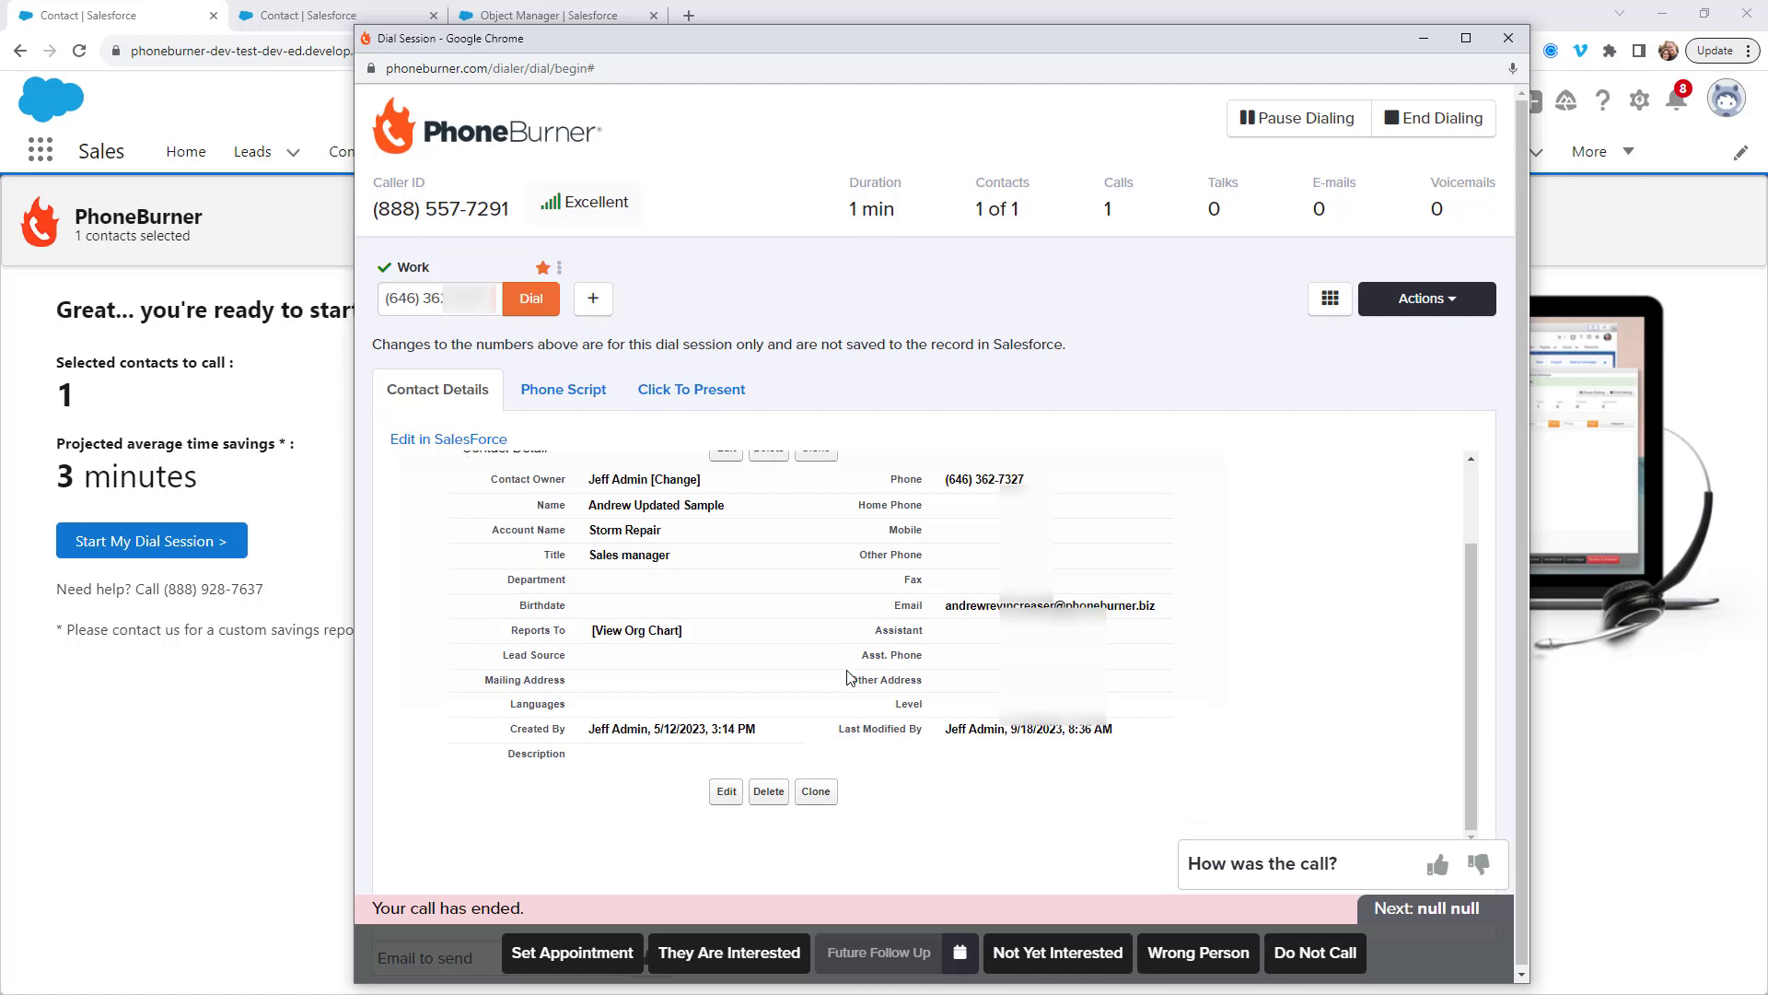
# - Set the contact's Description to "add notes during the session to this field" and save the record
pyautogui.scroll(2, 829, 661)
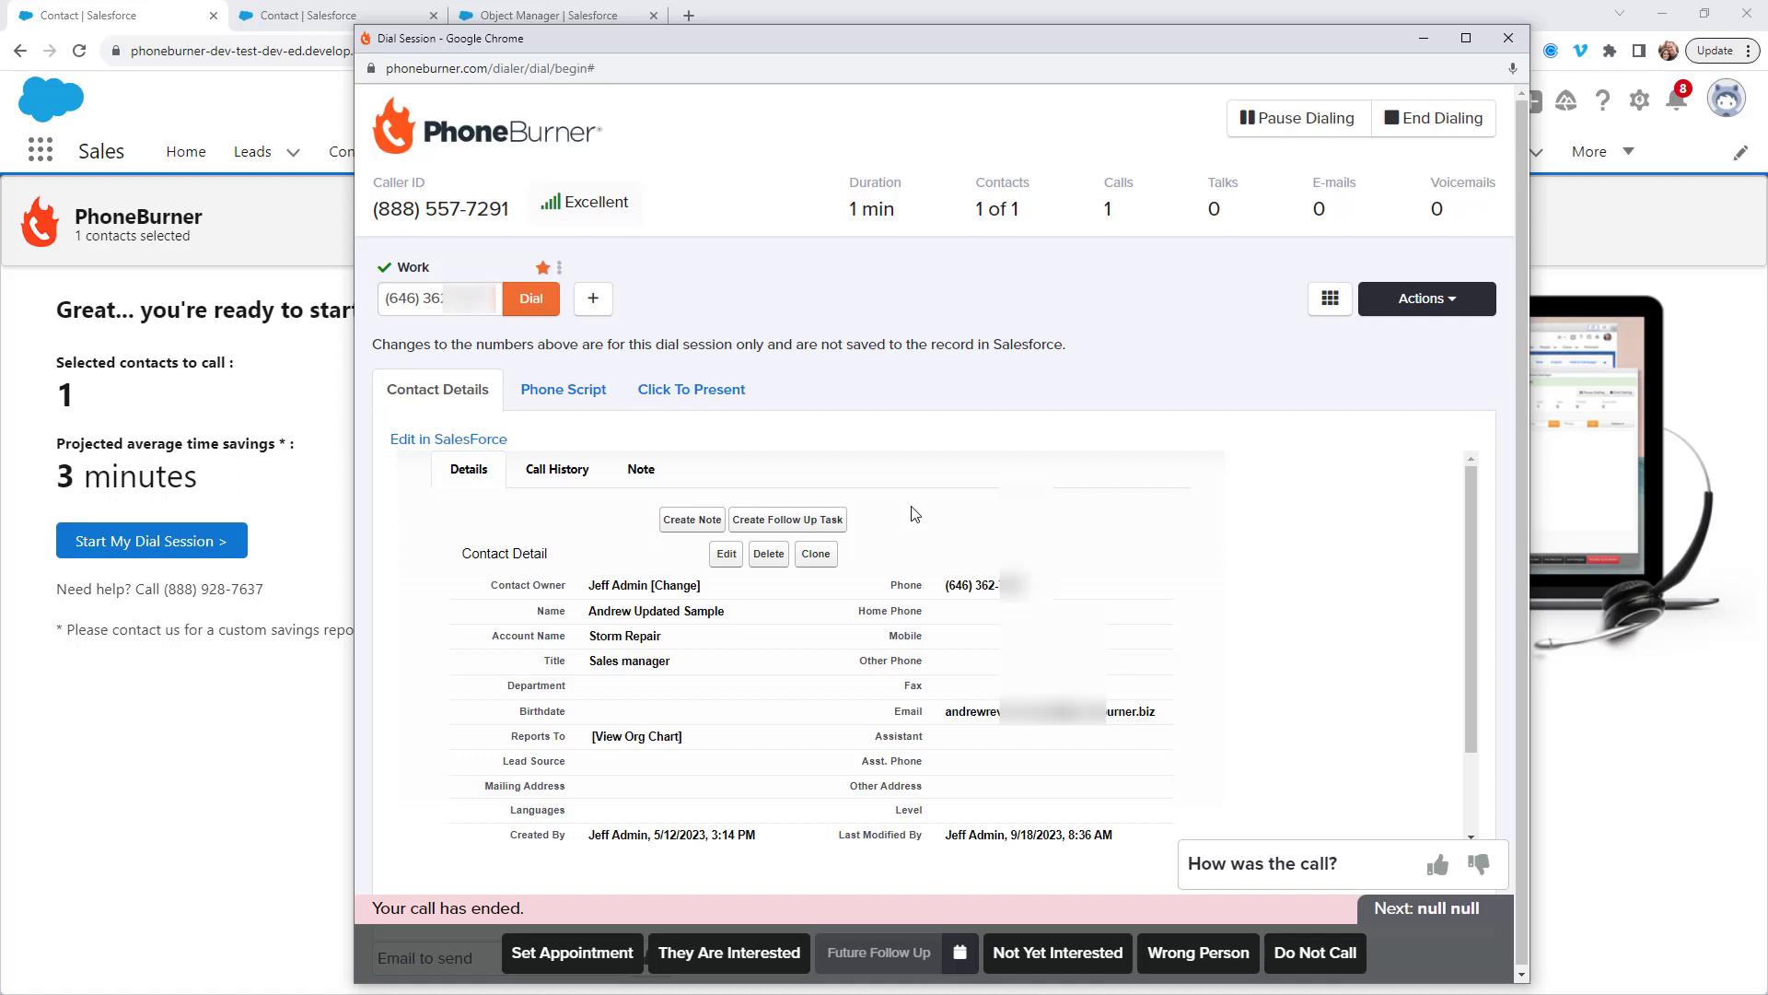
pyautogui.scroll(-2, 914, 514)
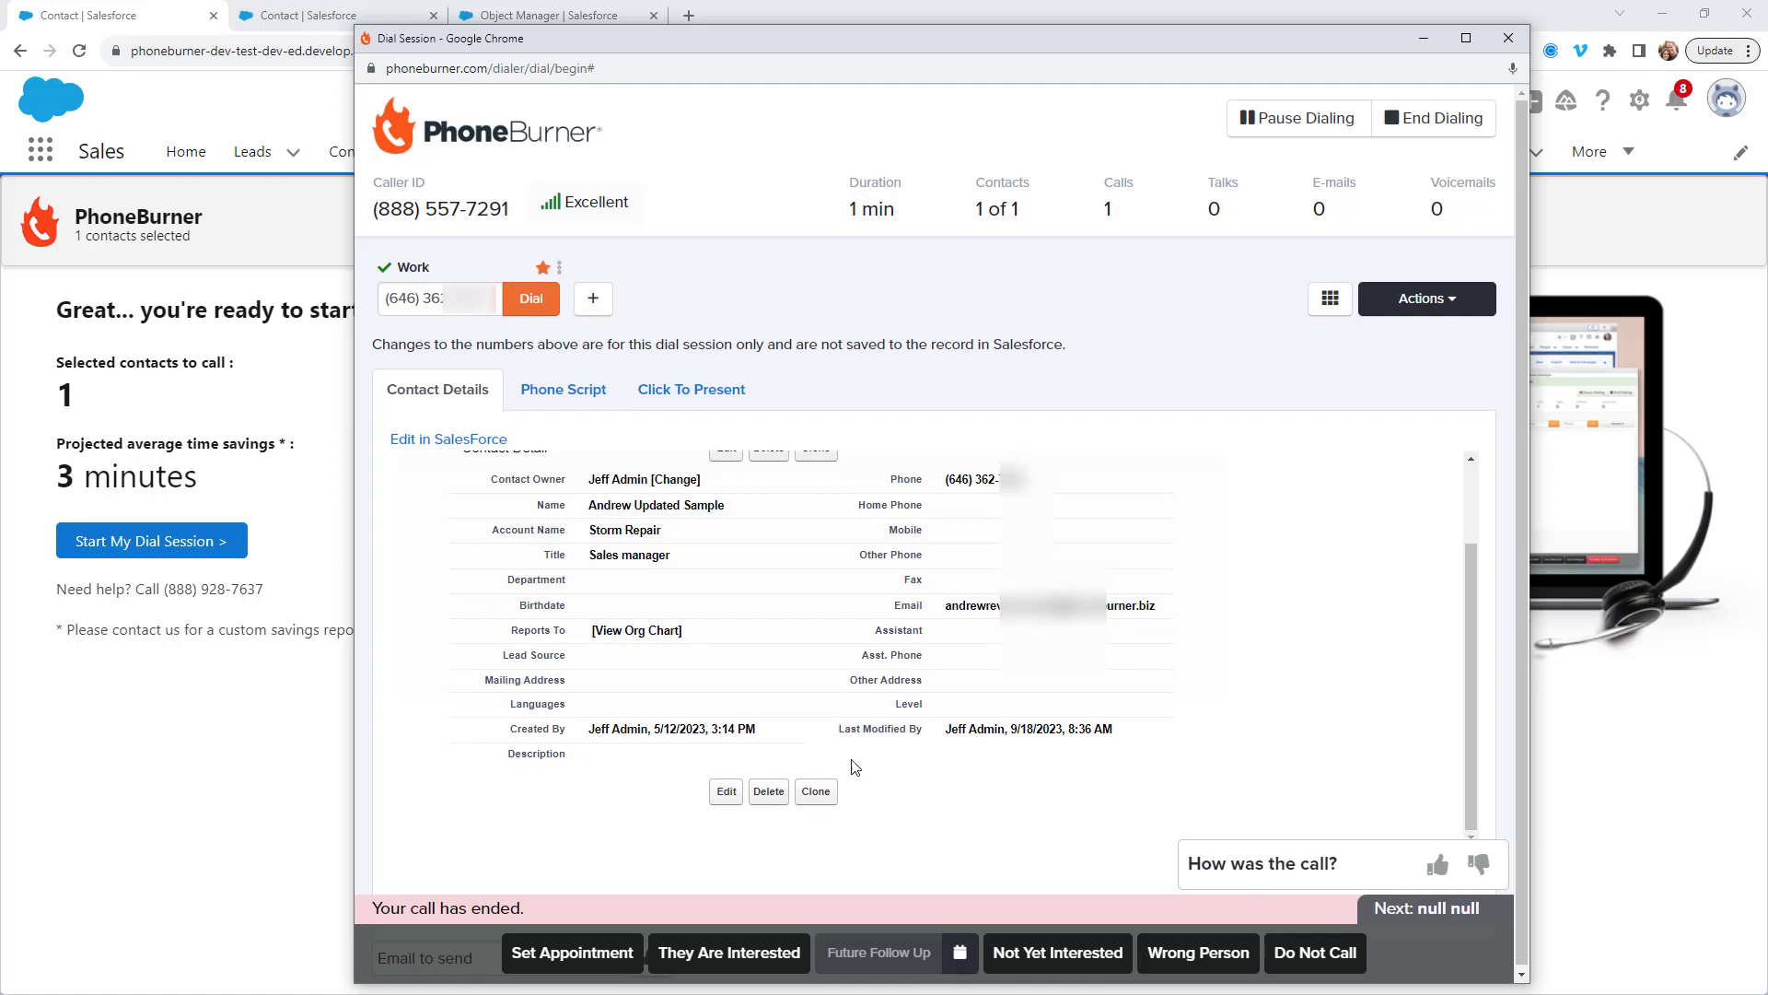
pyautogui.doubleClick(594, 762)
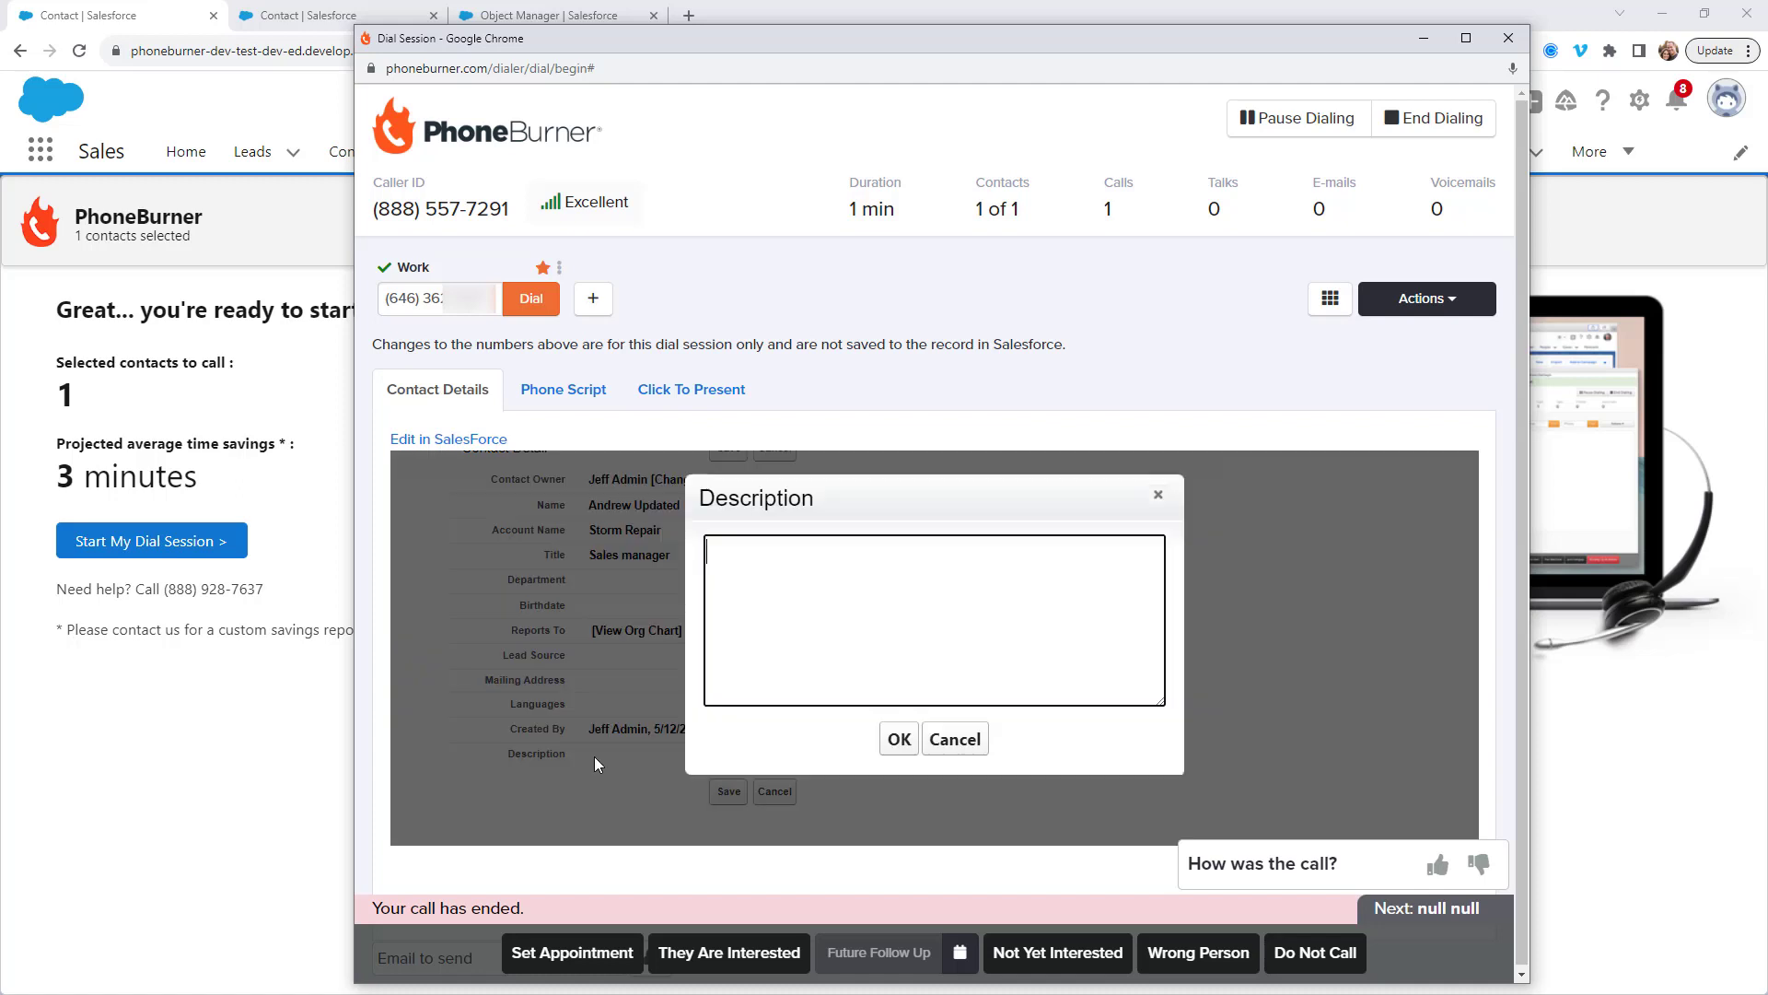
pyautogui.write('add notes durin')
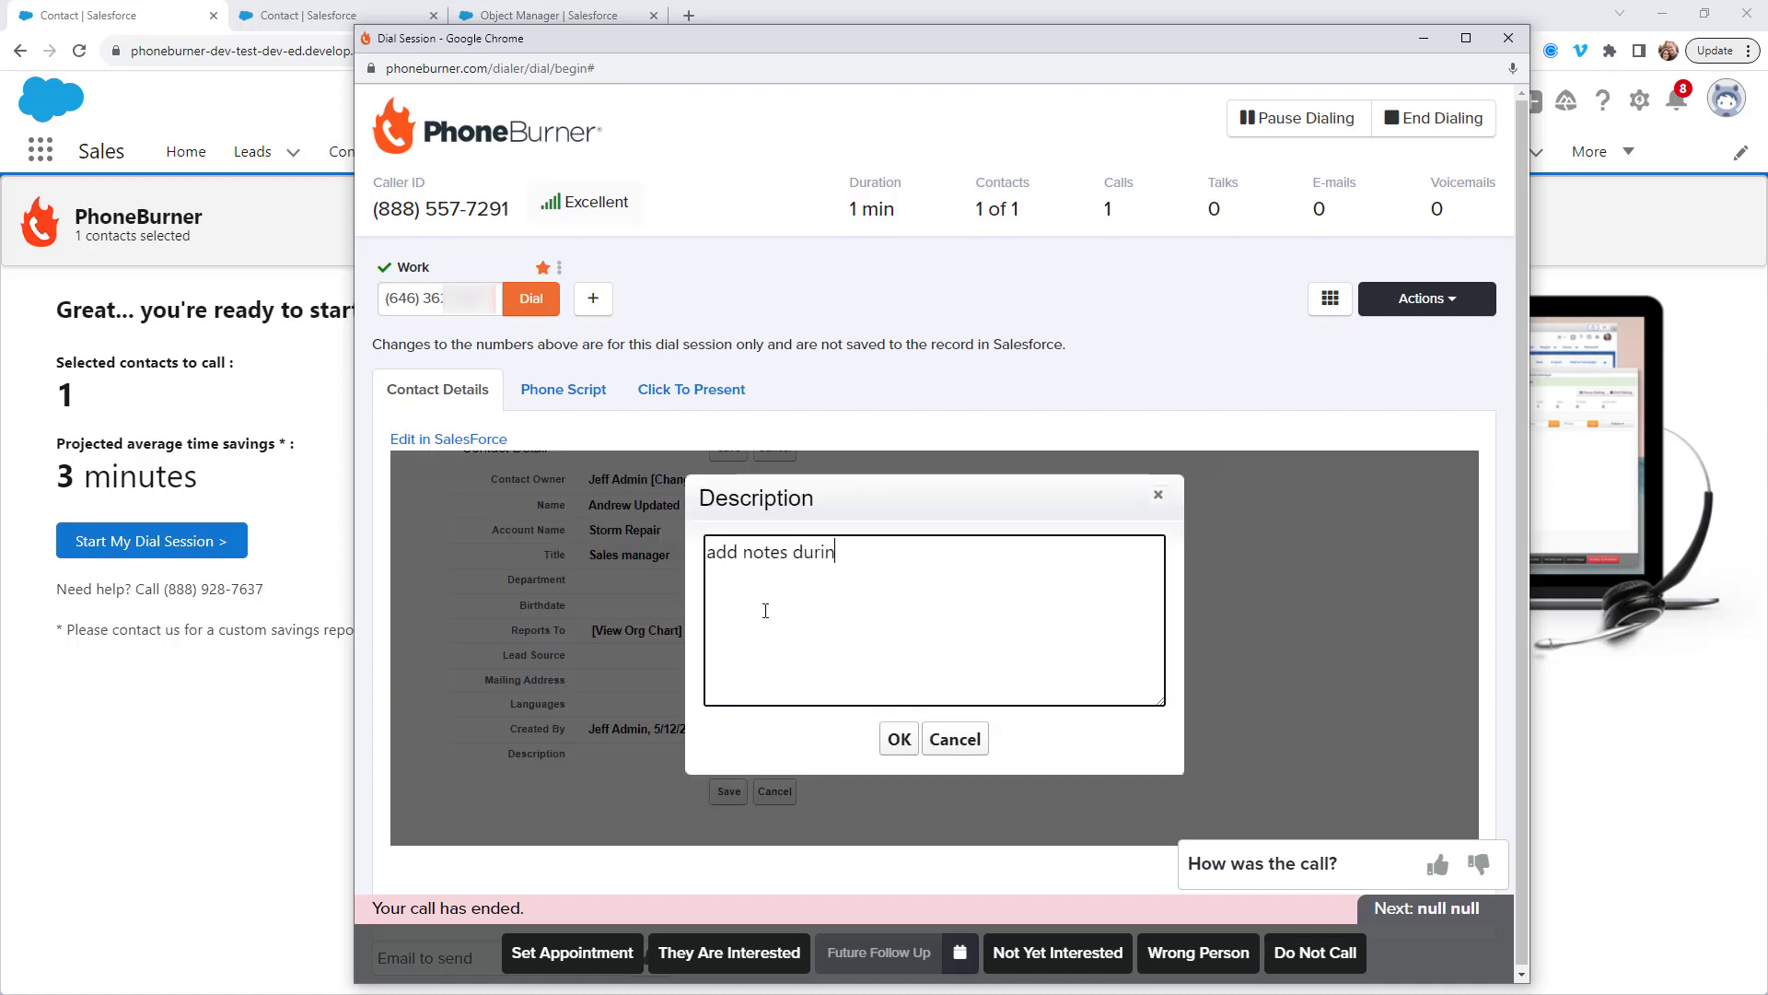
pyautogui.write('g the session to this field')
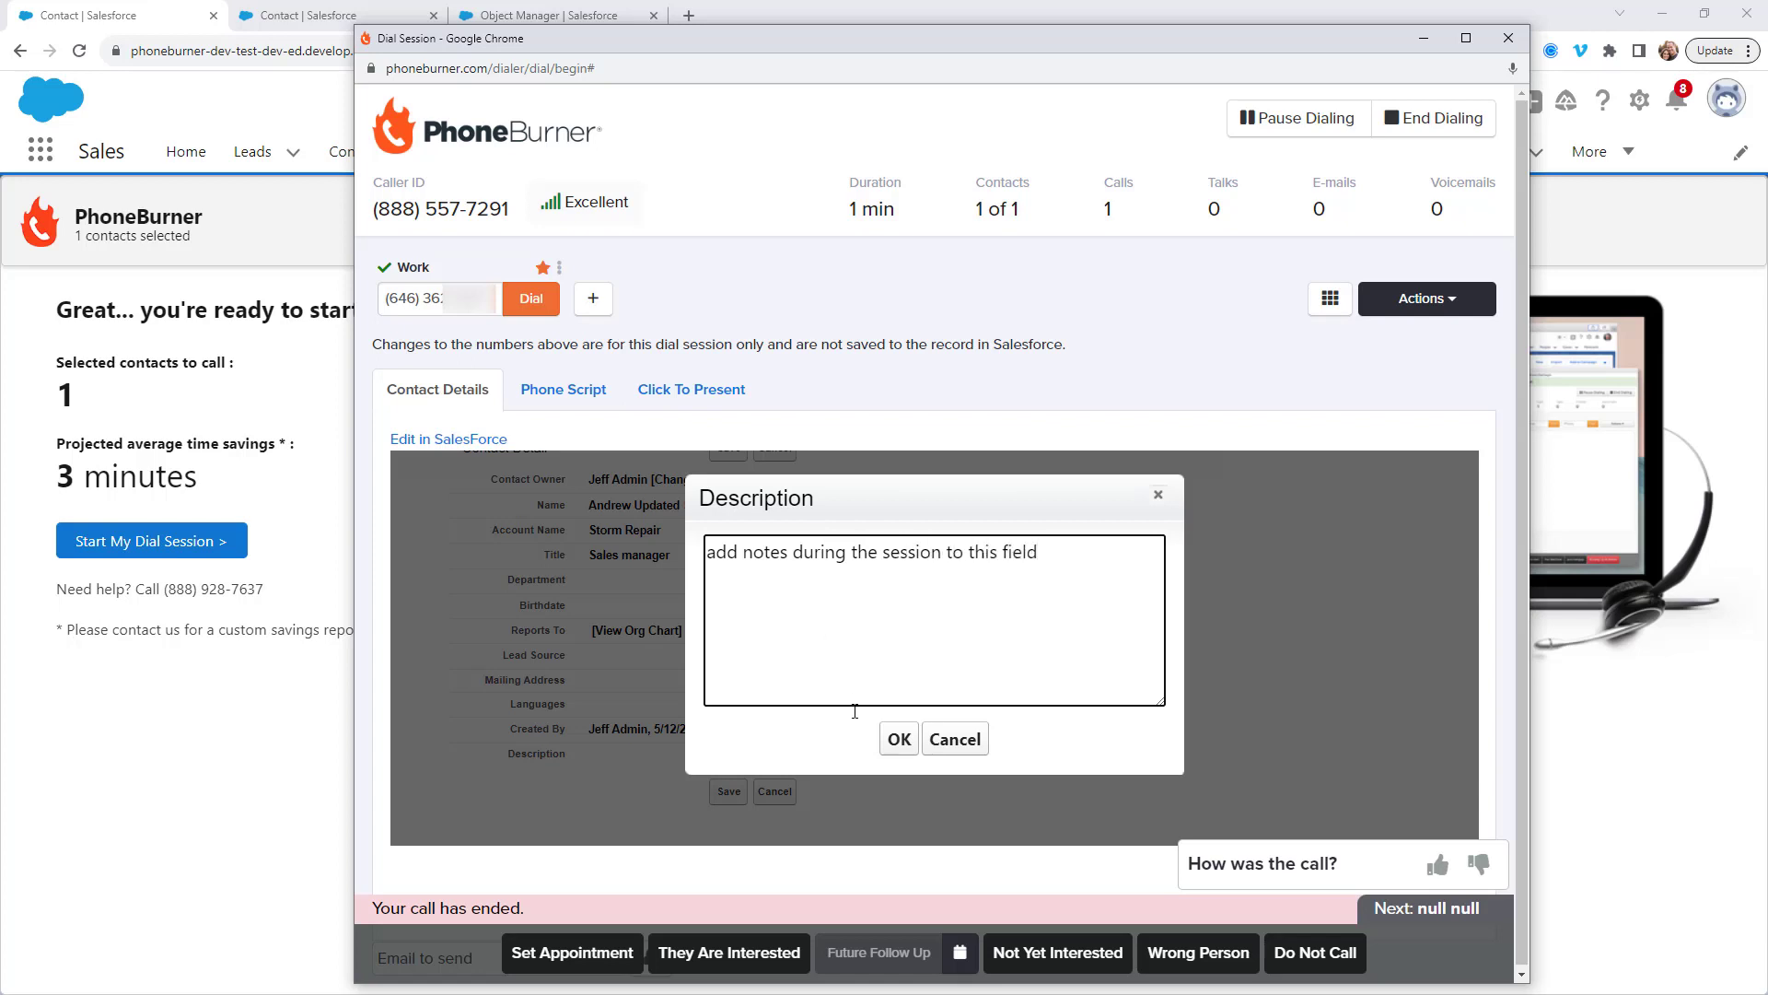
pyautogui.click(898, 738)
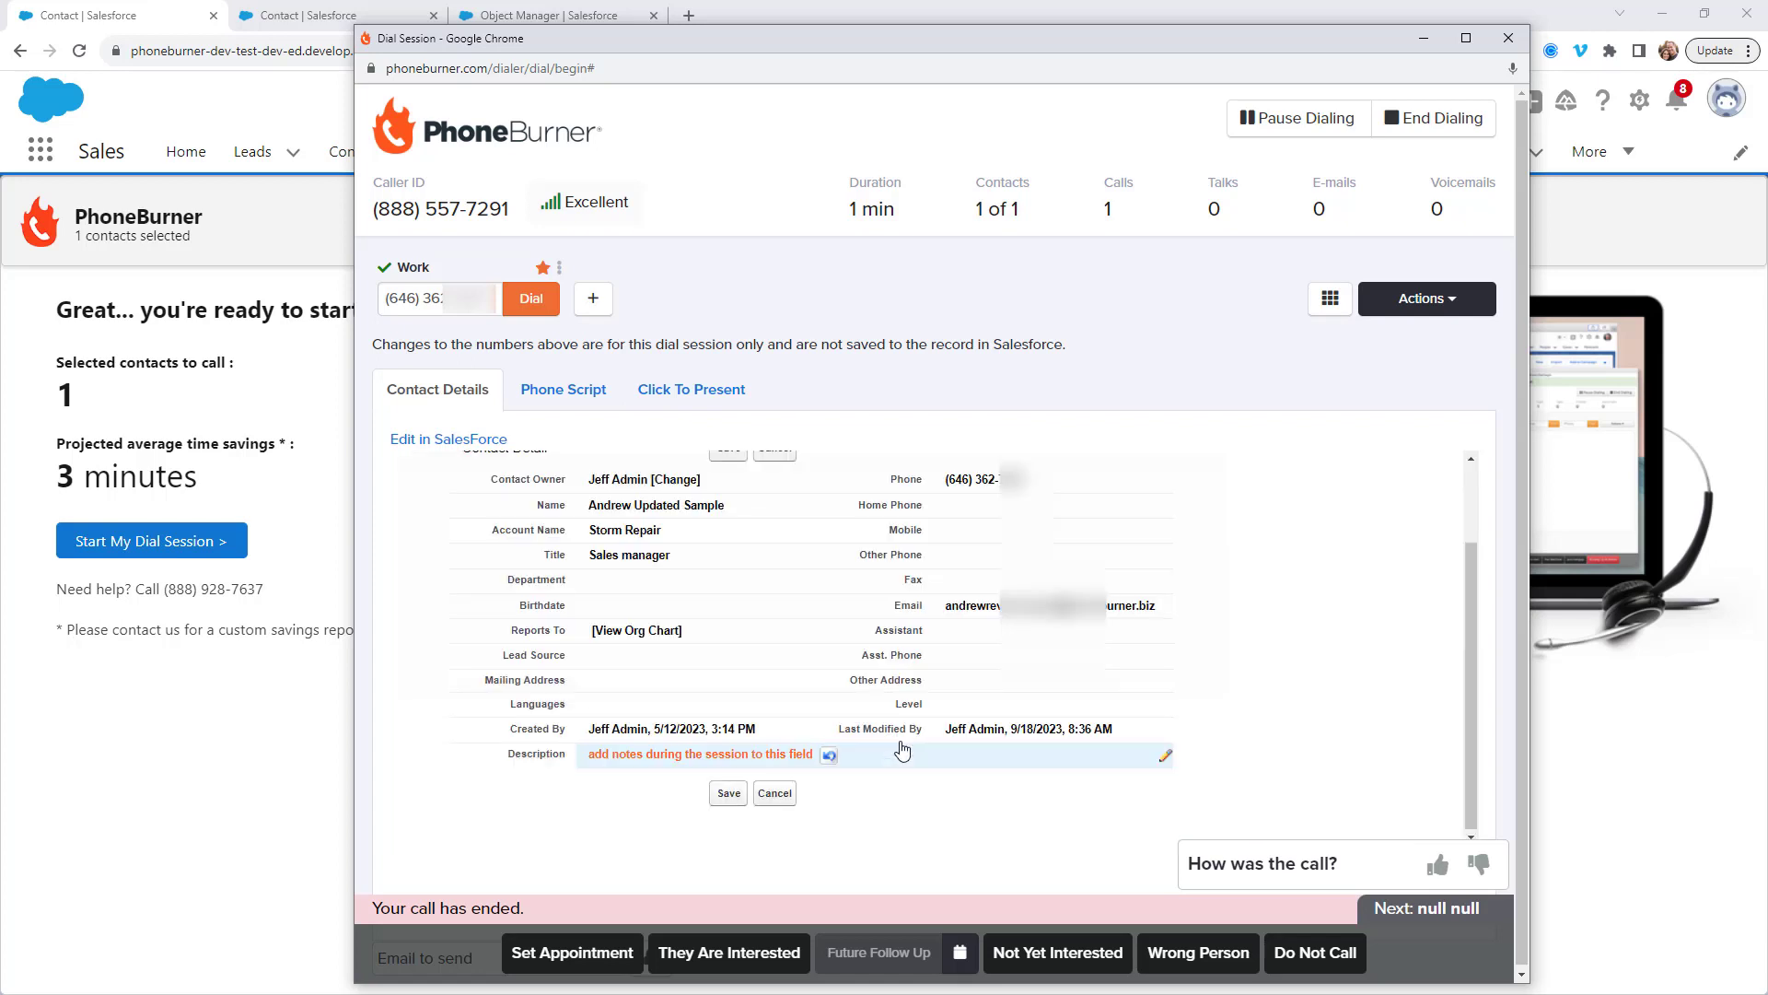
pyautogui.click(729, 793)
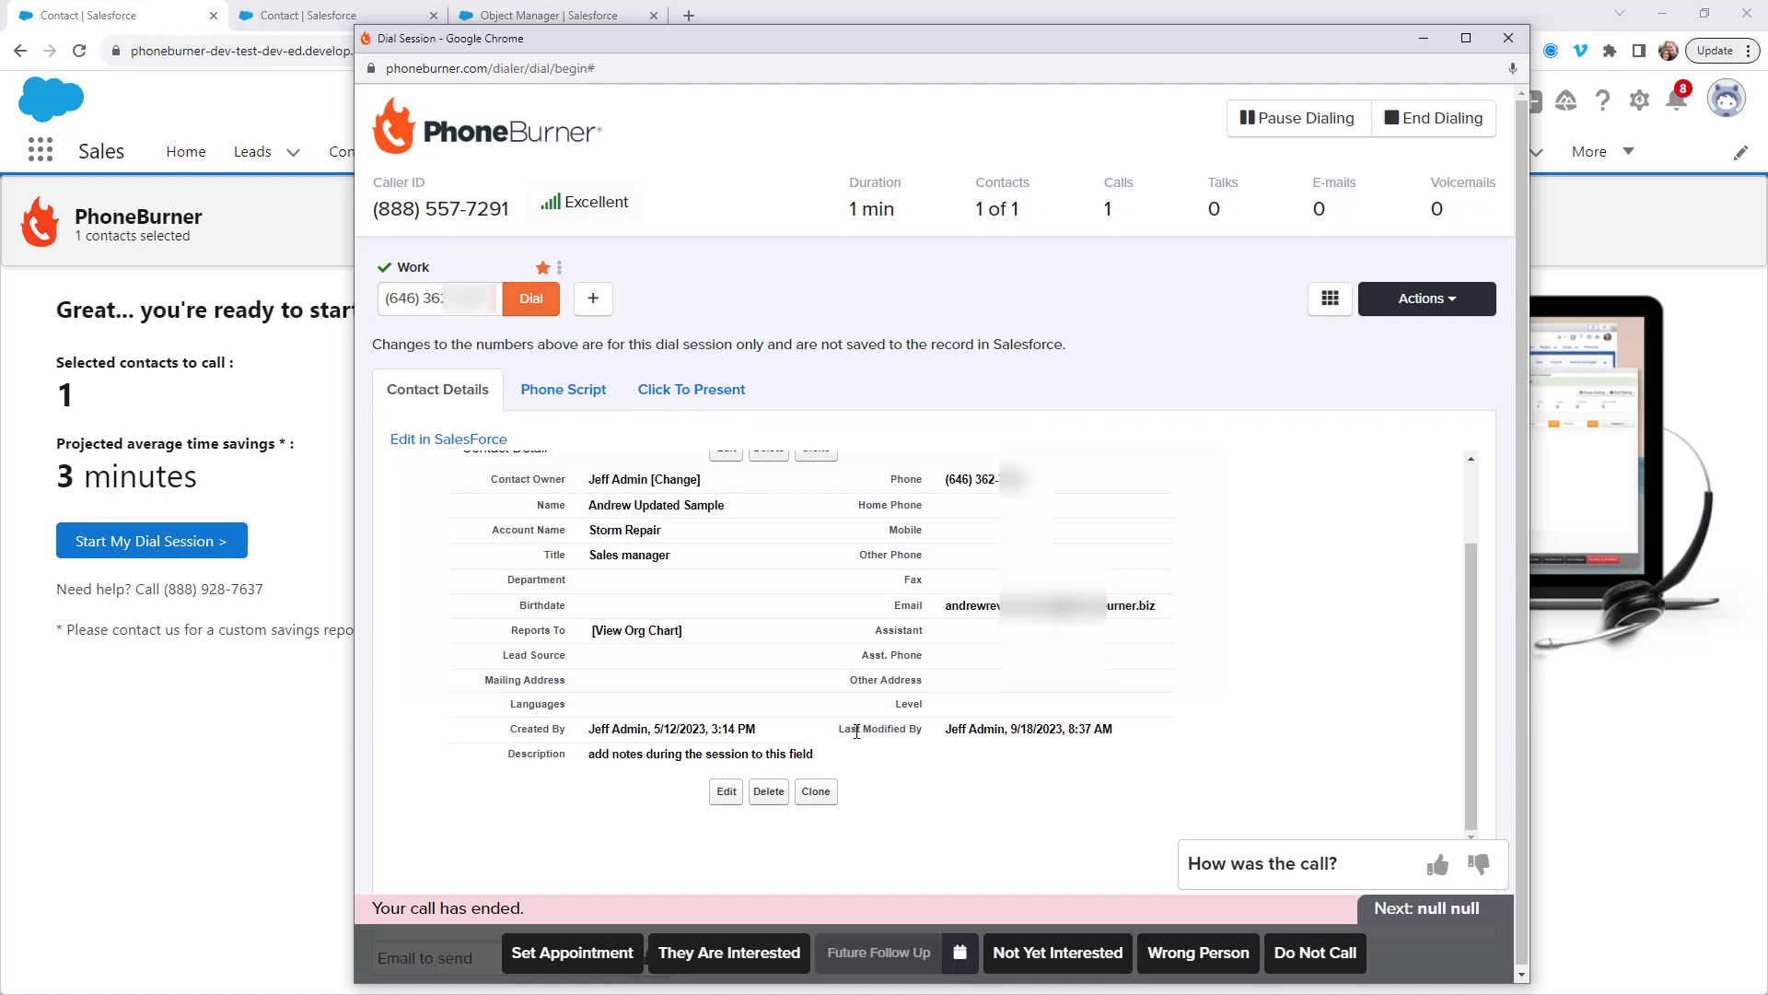
# - Save a note titled "My note from the dial session" with the body "Here are the deetails about the call I just had with this contact"
pyautogui.scroll(2, 856, 732)
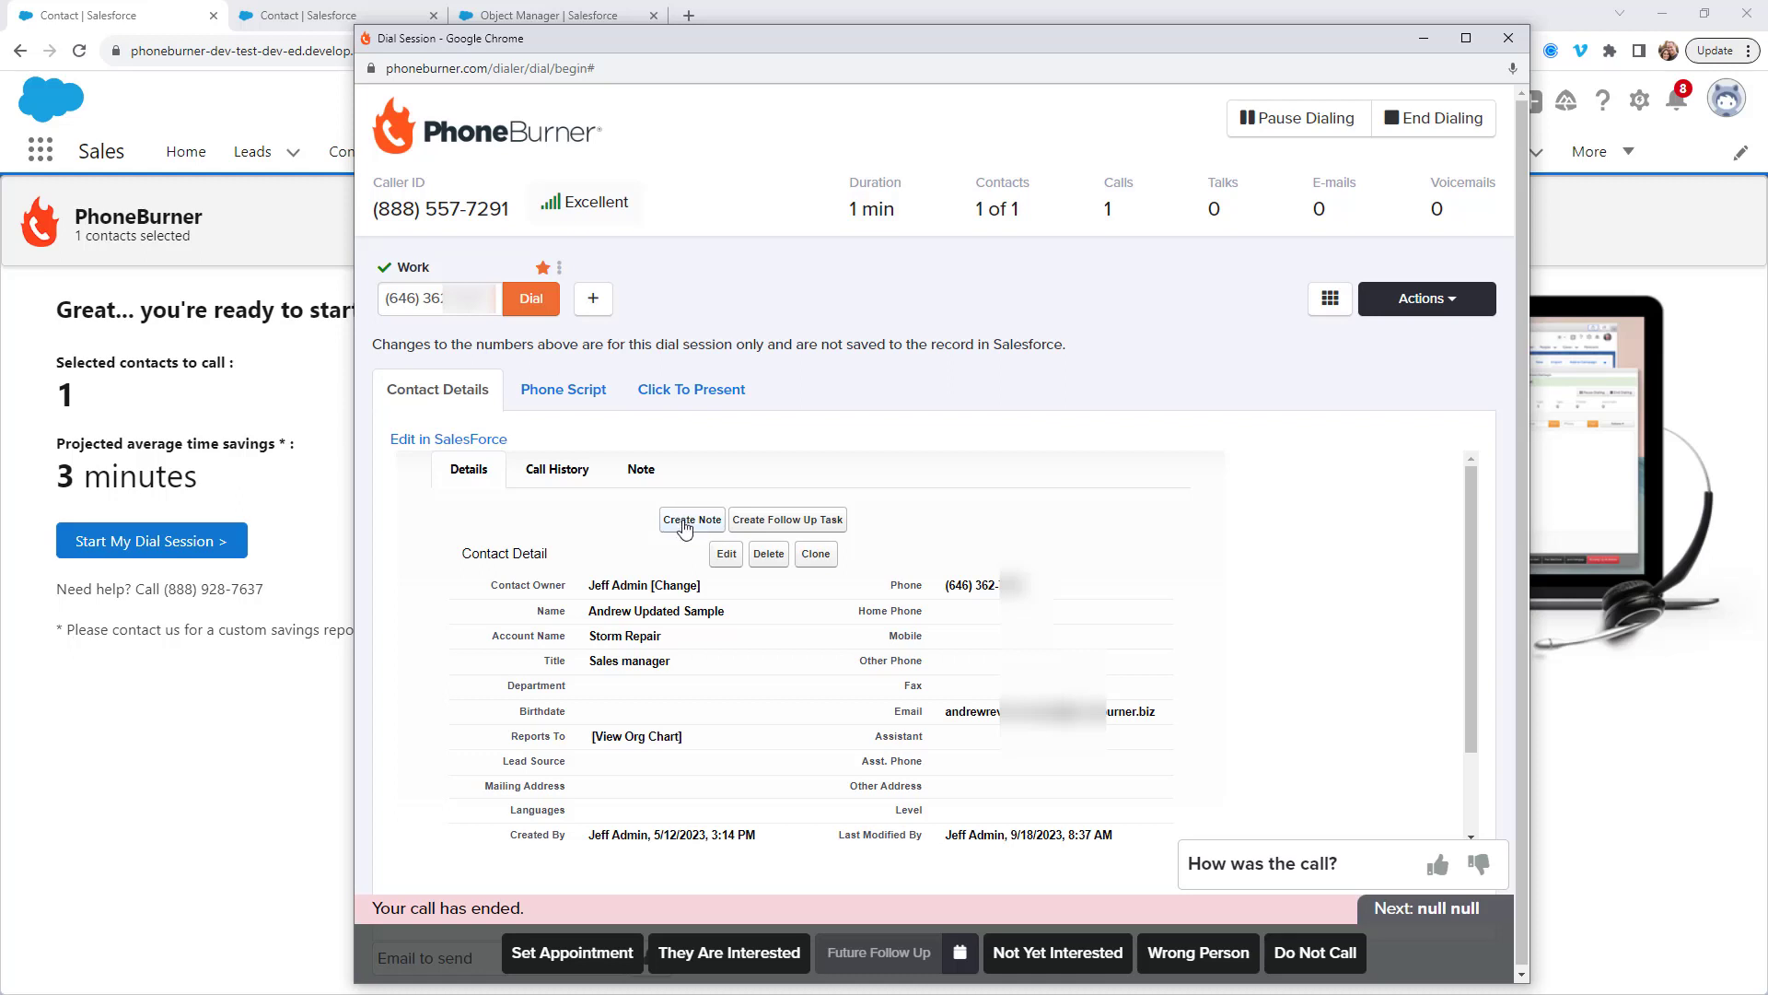
pyautogui.click(683, 521)
pyautogui.scroll(-1, 967, 516)
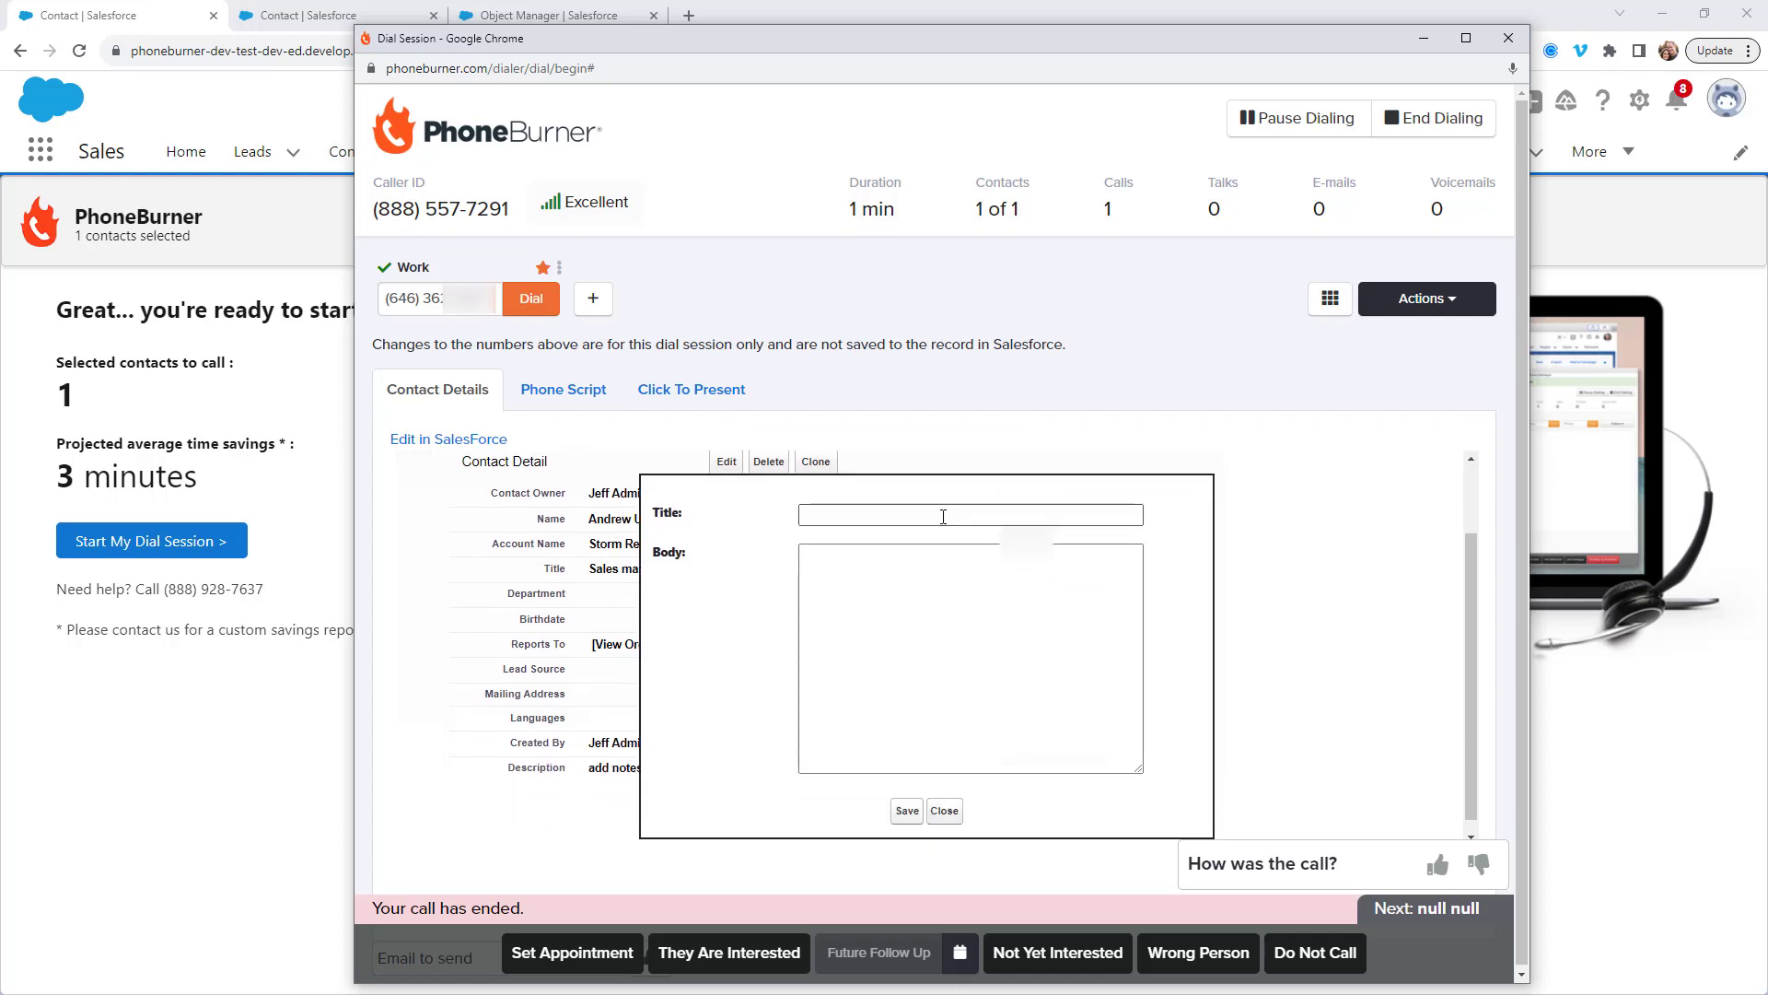
pyautogui.click(941, 516)
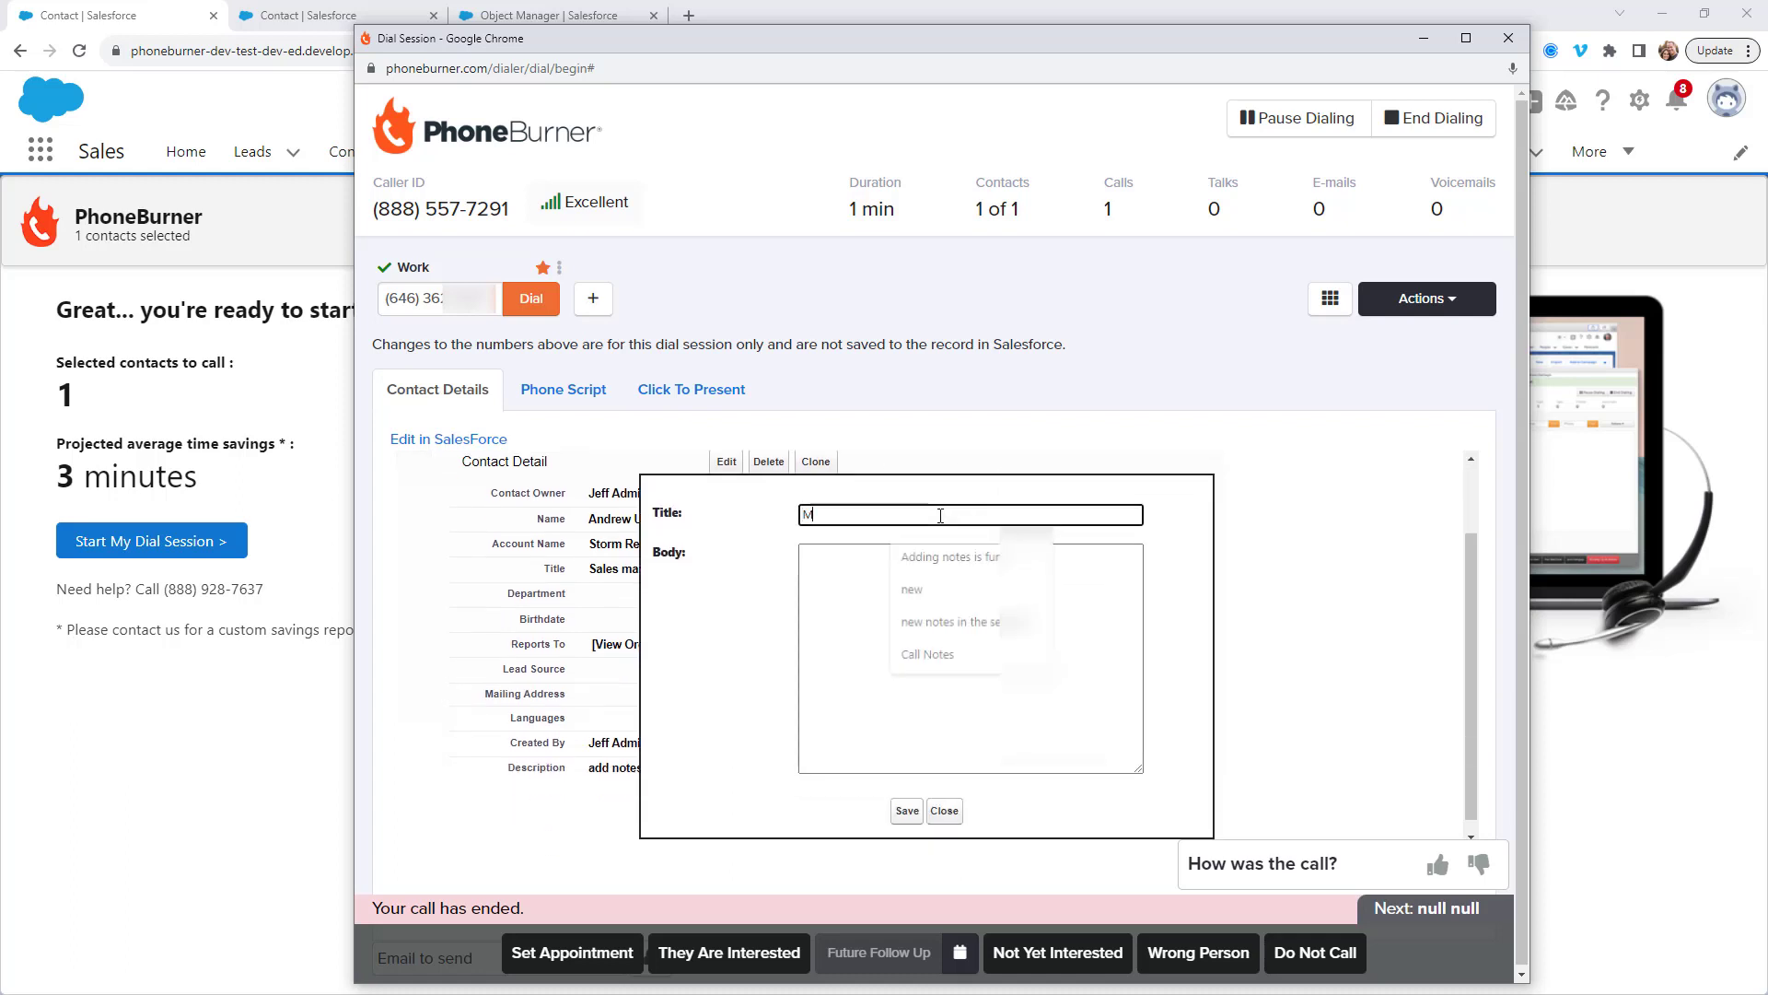
pyautogui.write('My note from the dial session')
pyautogui.press('Tab')
pyautogui.write('Here are the deetails about the call I jus this contact')
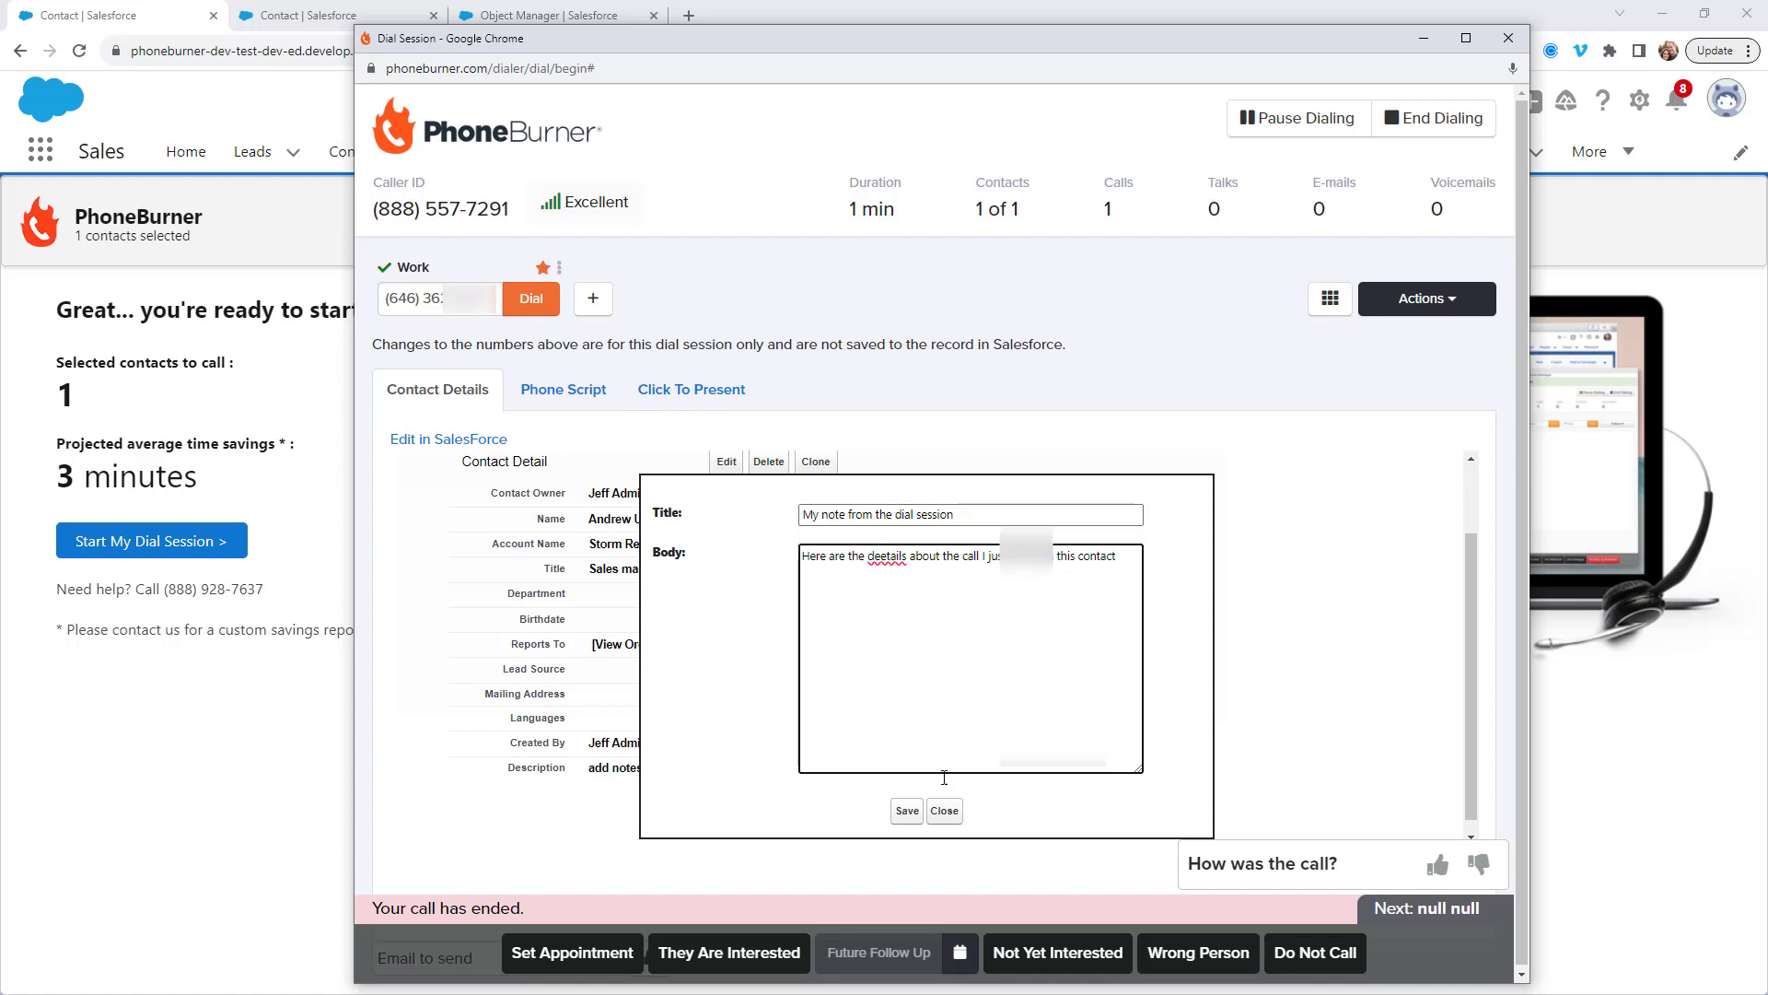
pyautogui.click(907, 813)
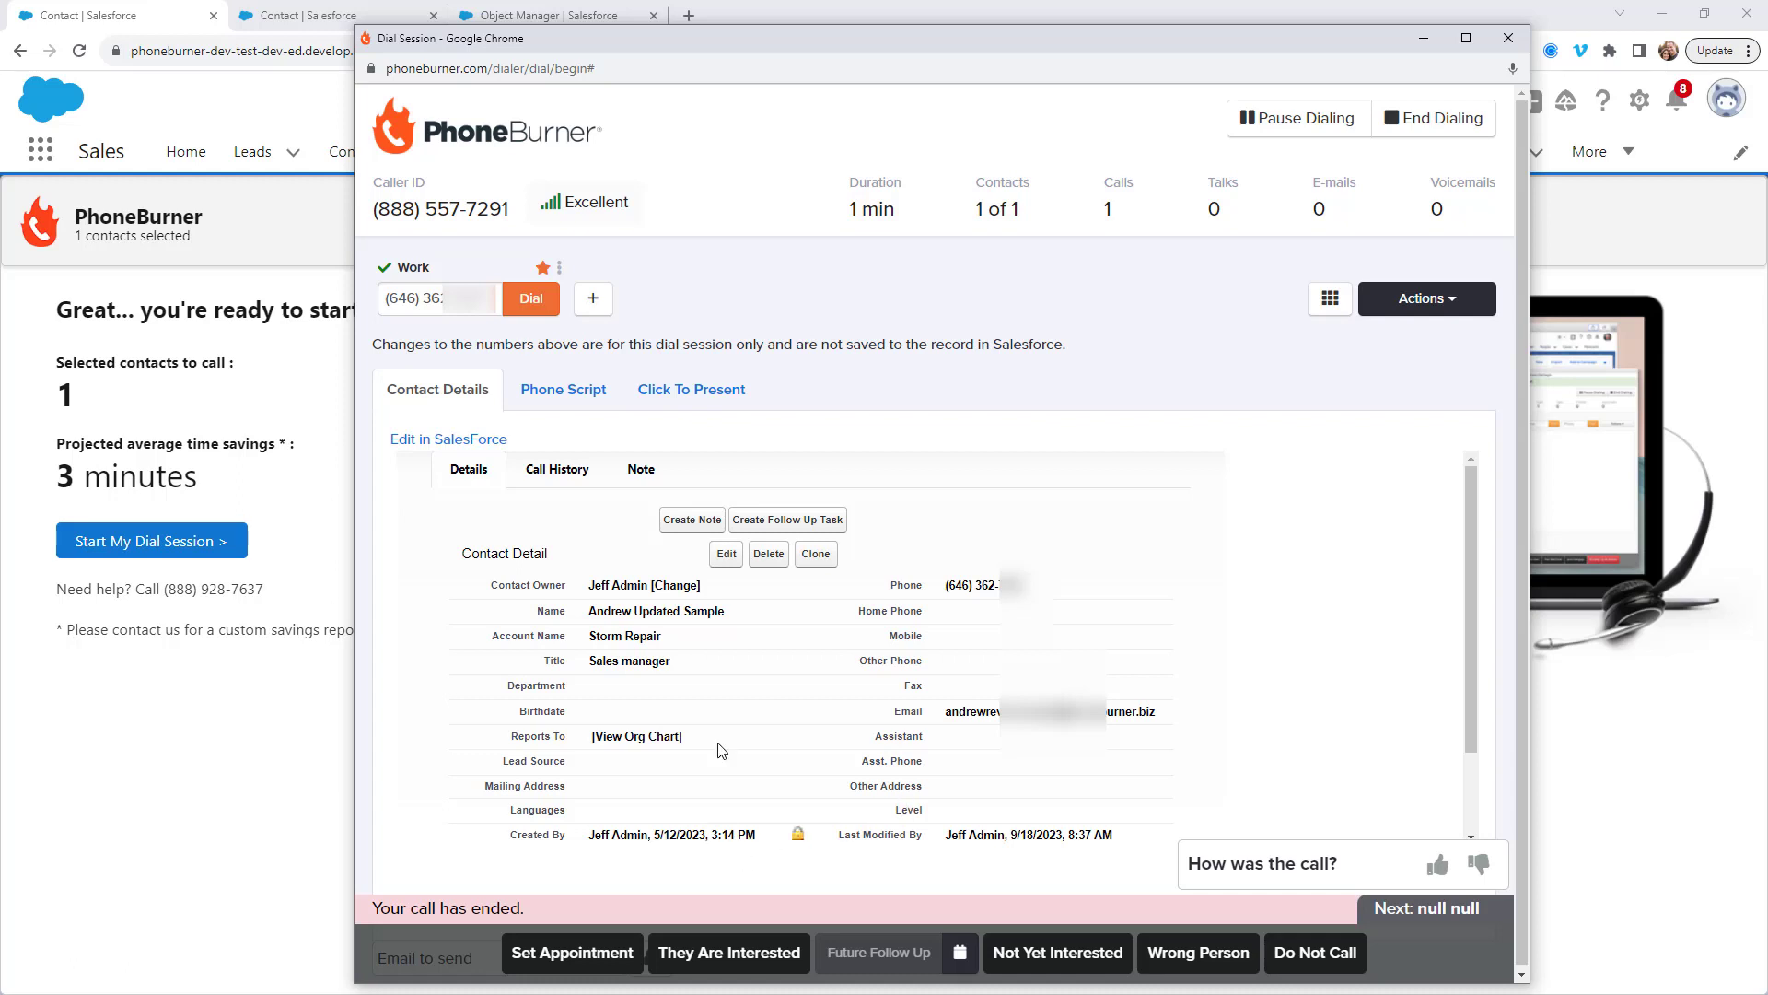
# - Create a follow-up task with the subject "Call today with" plus the contact's first name, status Completed and priority Normal
pyautogui.click(778, 521)
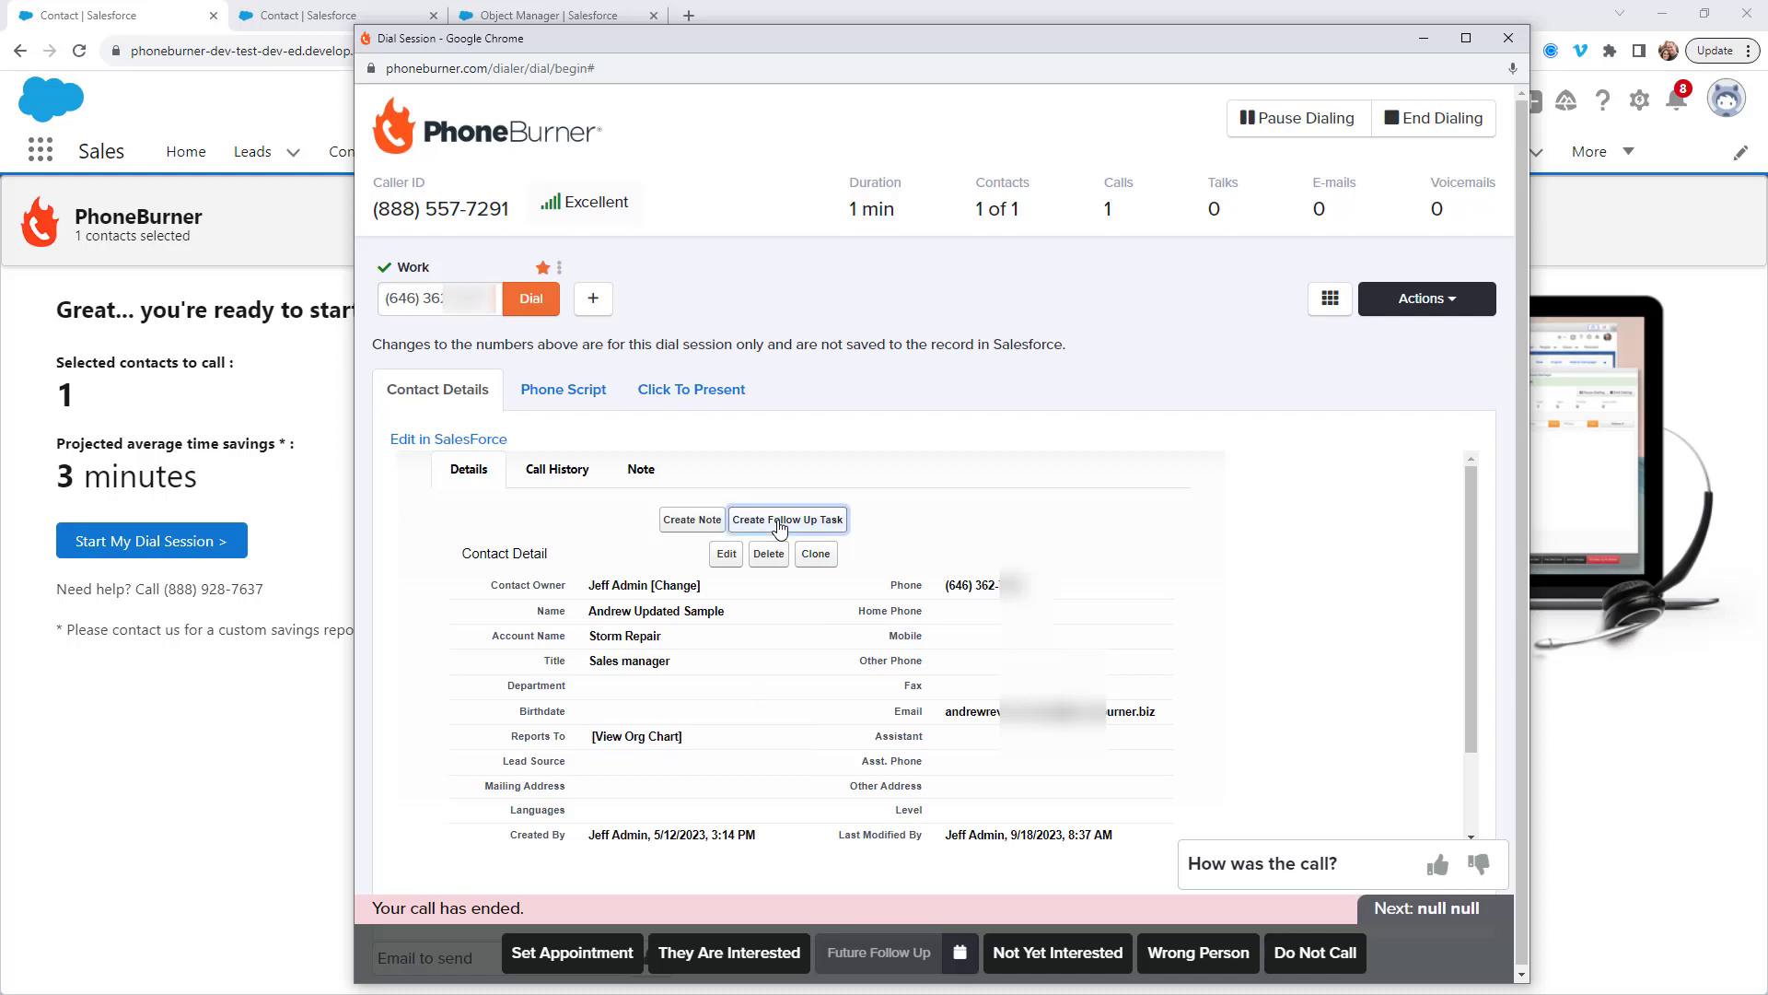
pyautogui.click(886, 515)
pyautogui.write('Call today with JAndrew')
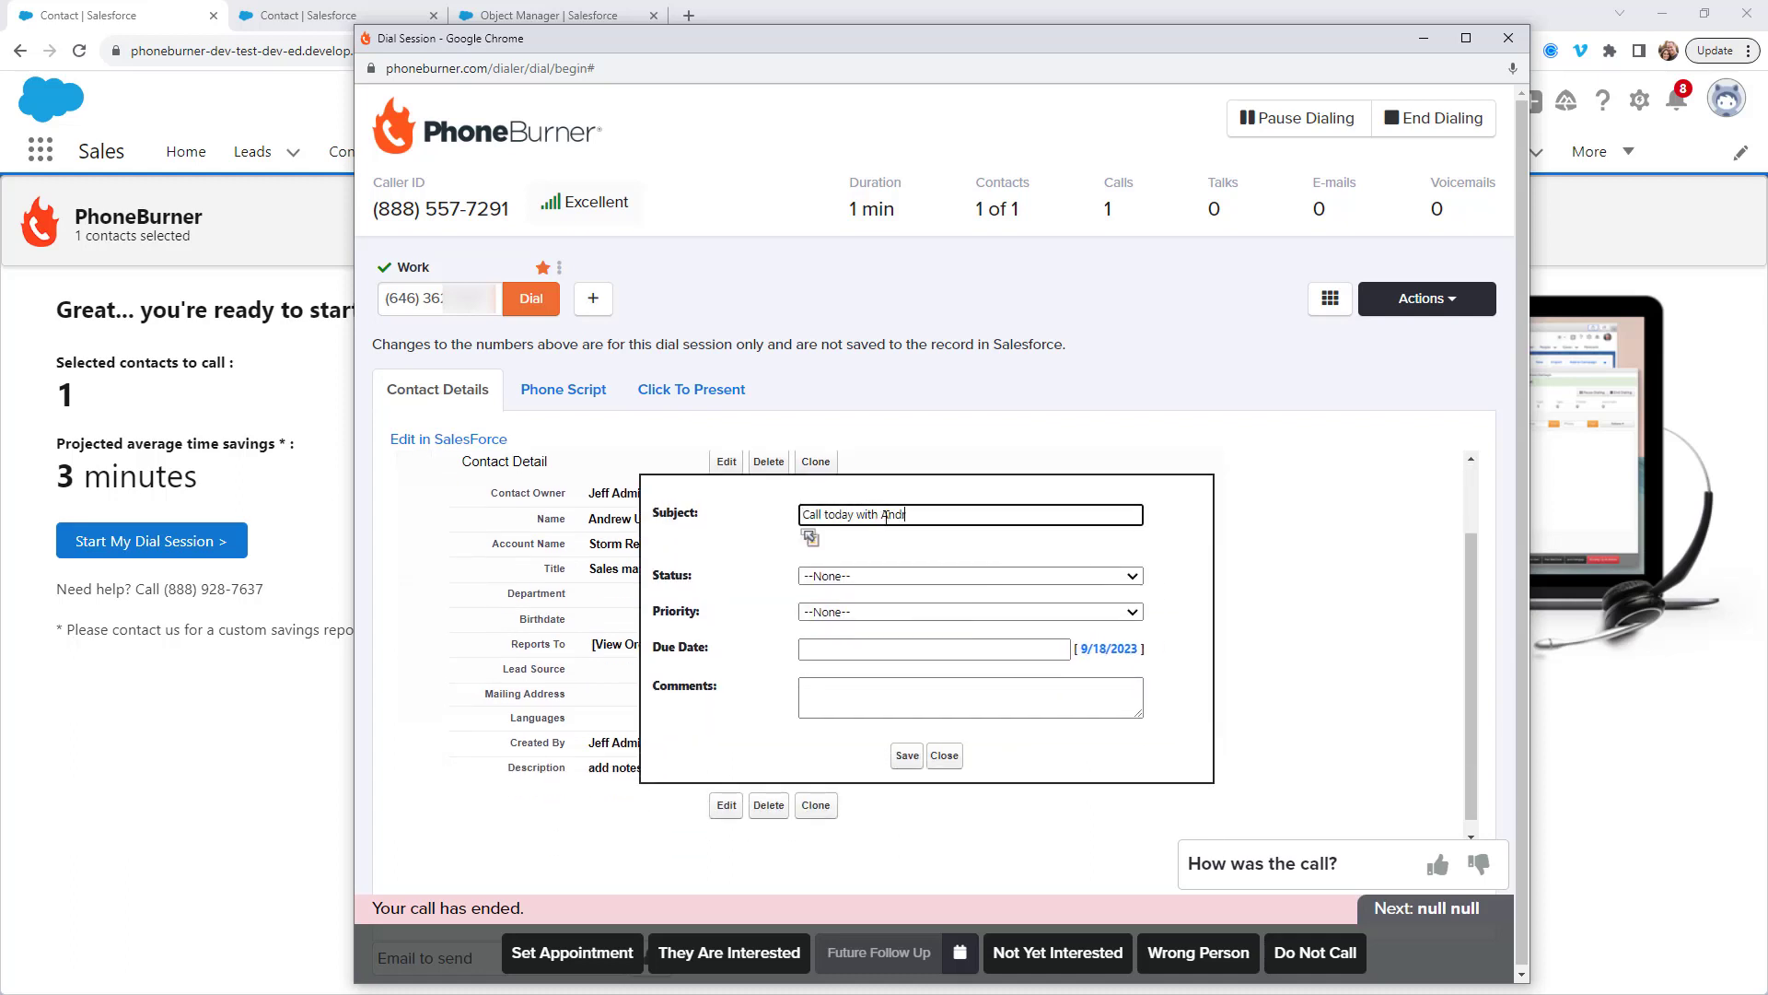
pyautogui.click(902, 576)
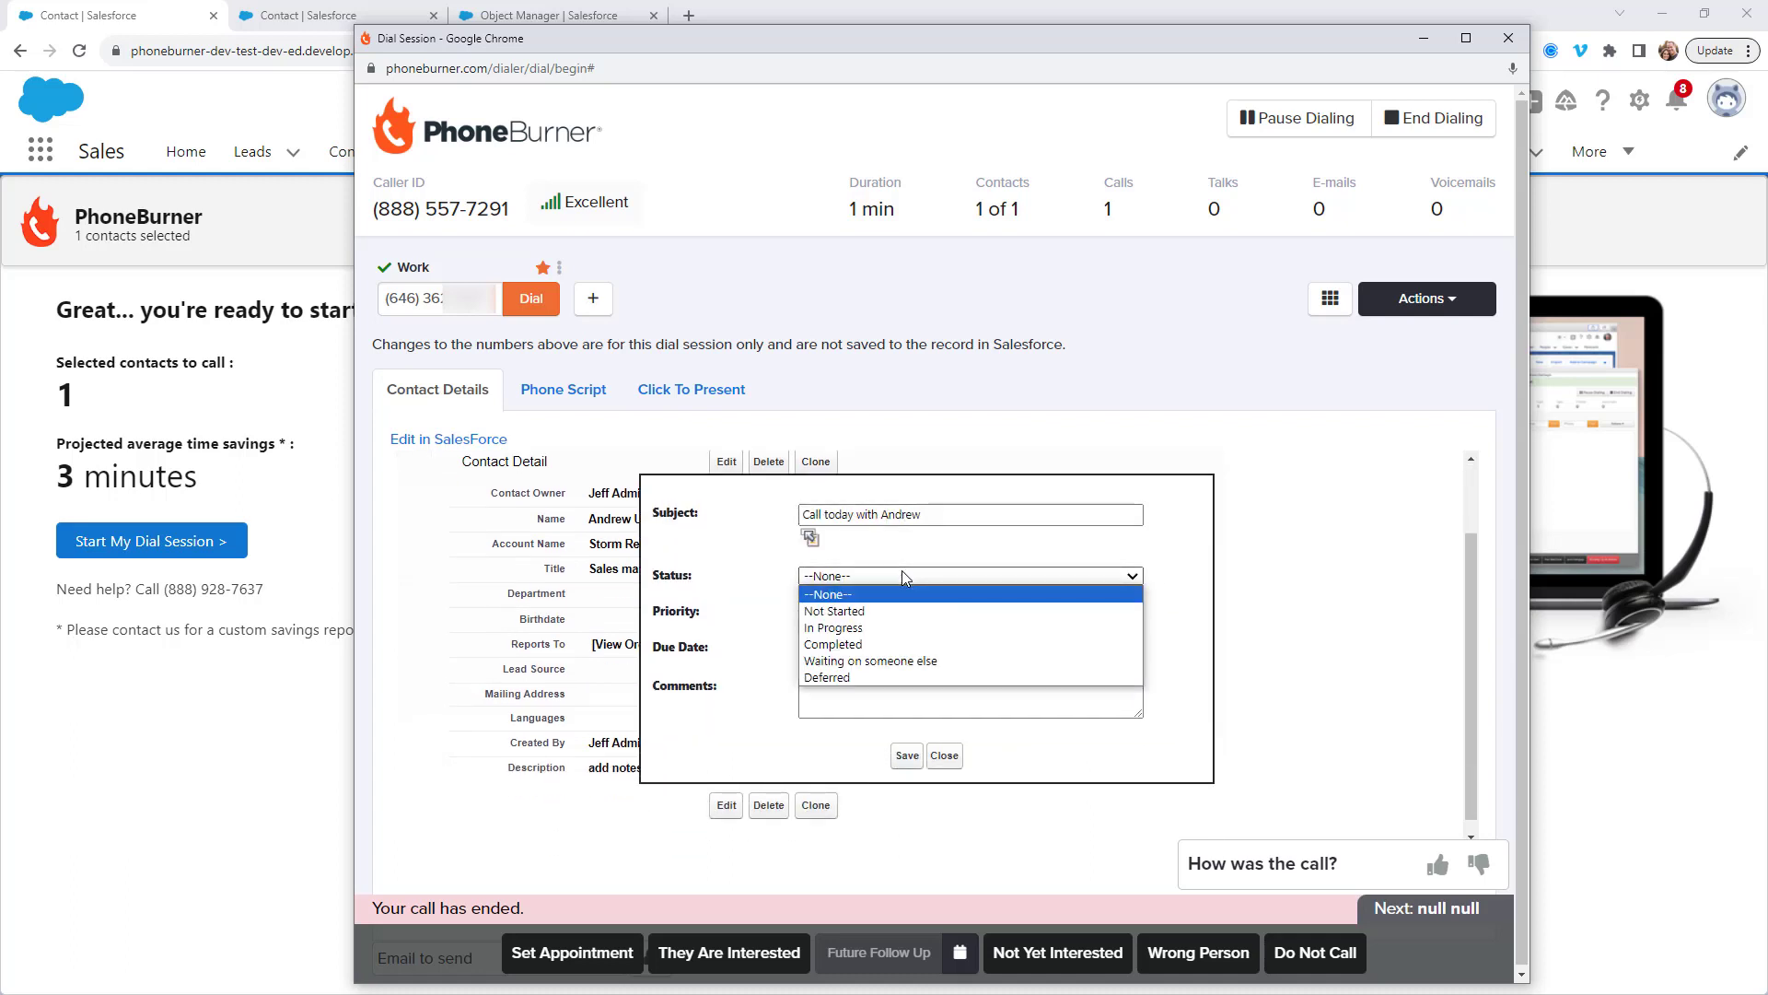
pyautogui.click(870, 644)
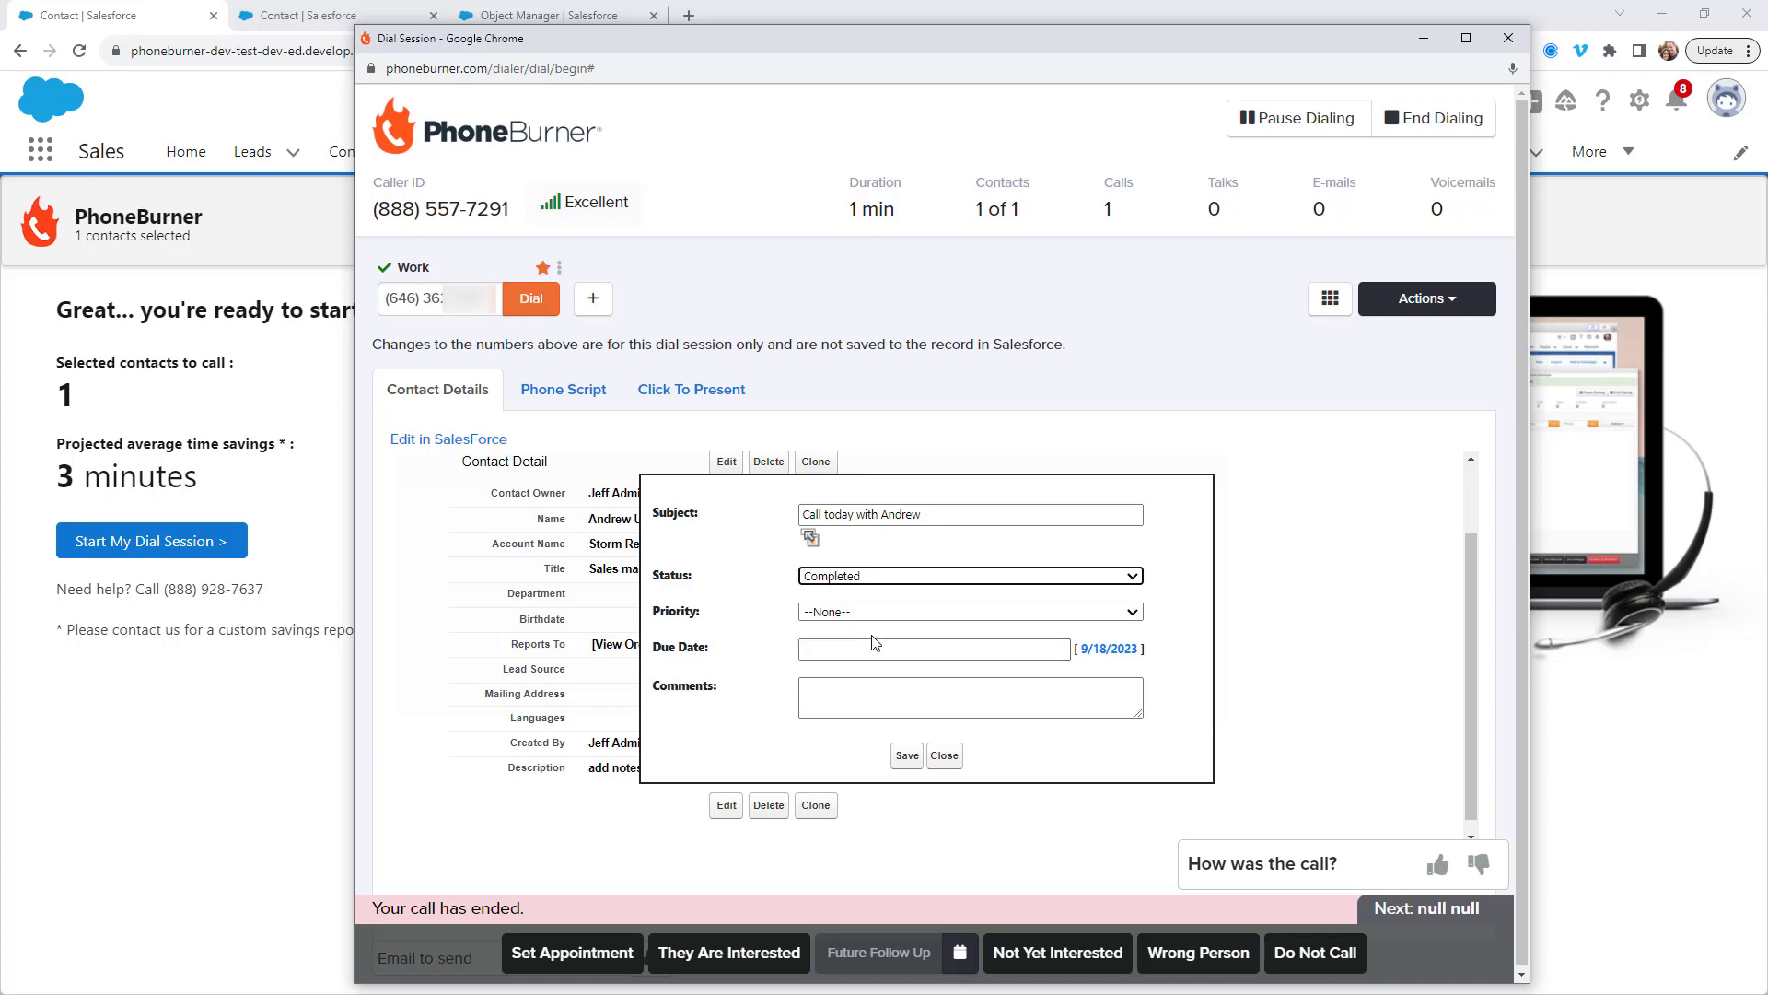
pyautogui.click(870, 614)
pyautogui.click(862, 664)
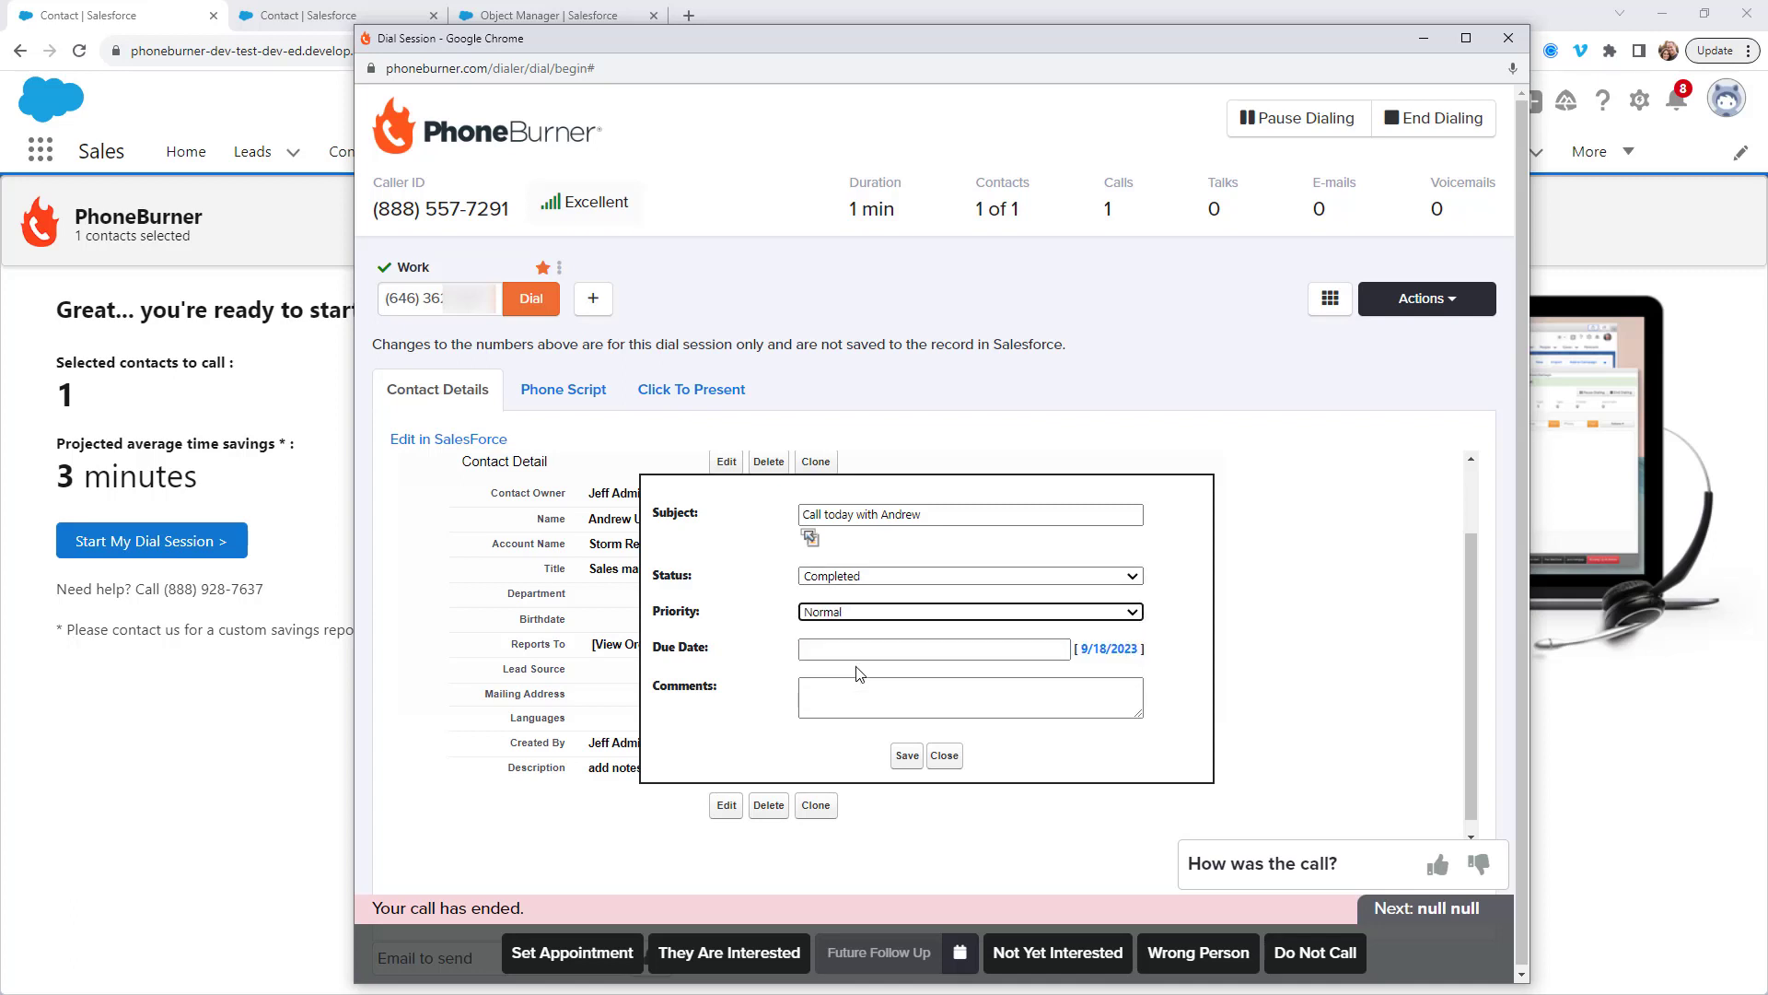
# - Give the follow-up task the due date 9/18/2023 and the comment "Adding Notes here", and save it
pyautogui.click(870, 650)
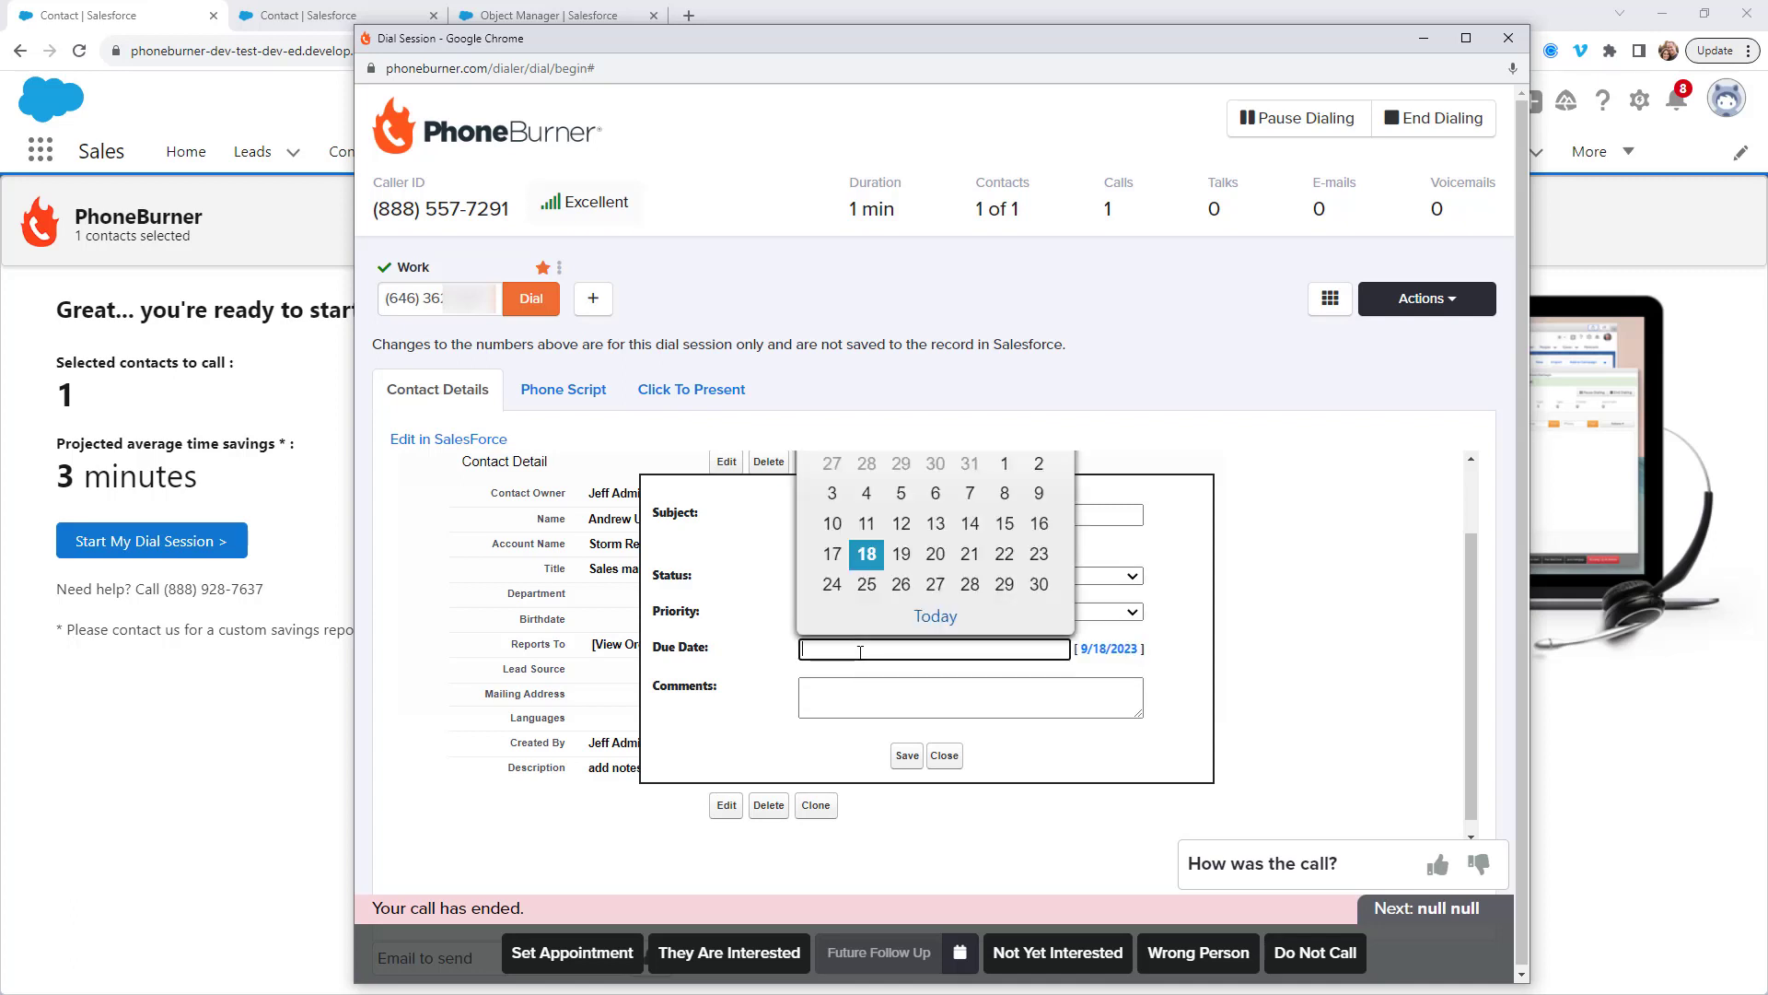
pyautogui.click(875, 563)
pyautogui.click(865, 687)
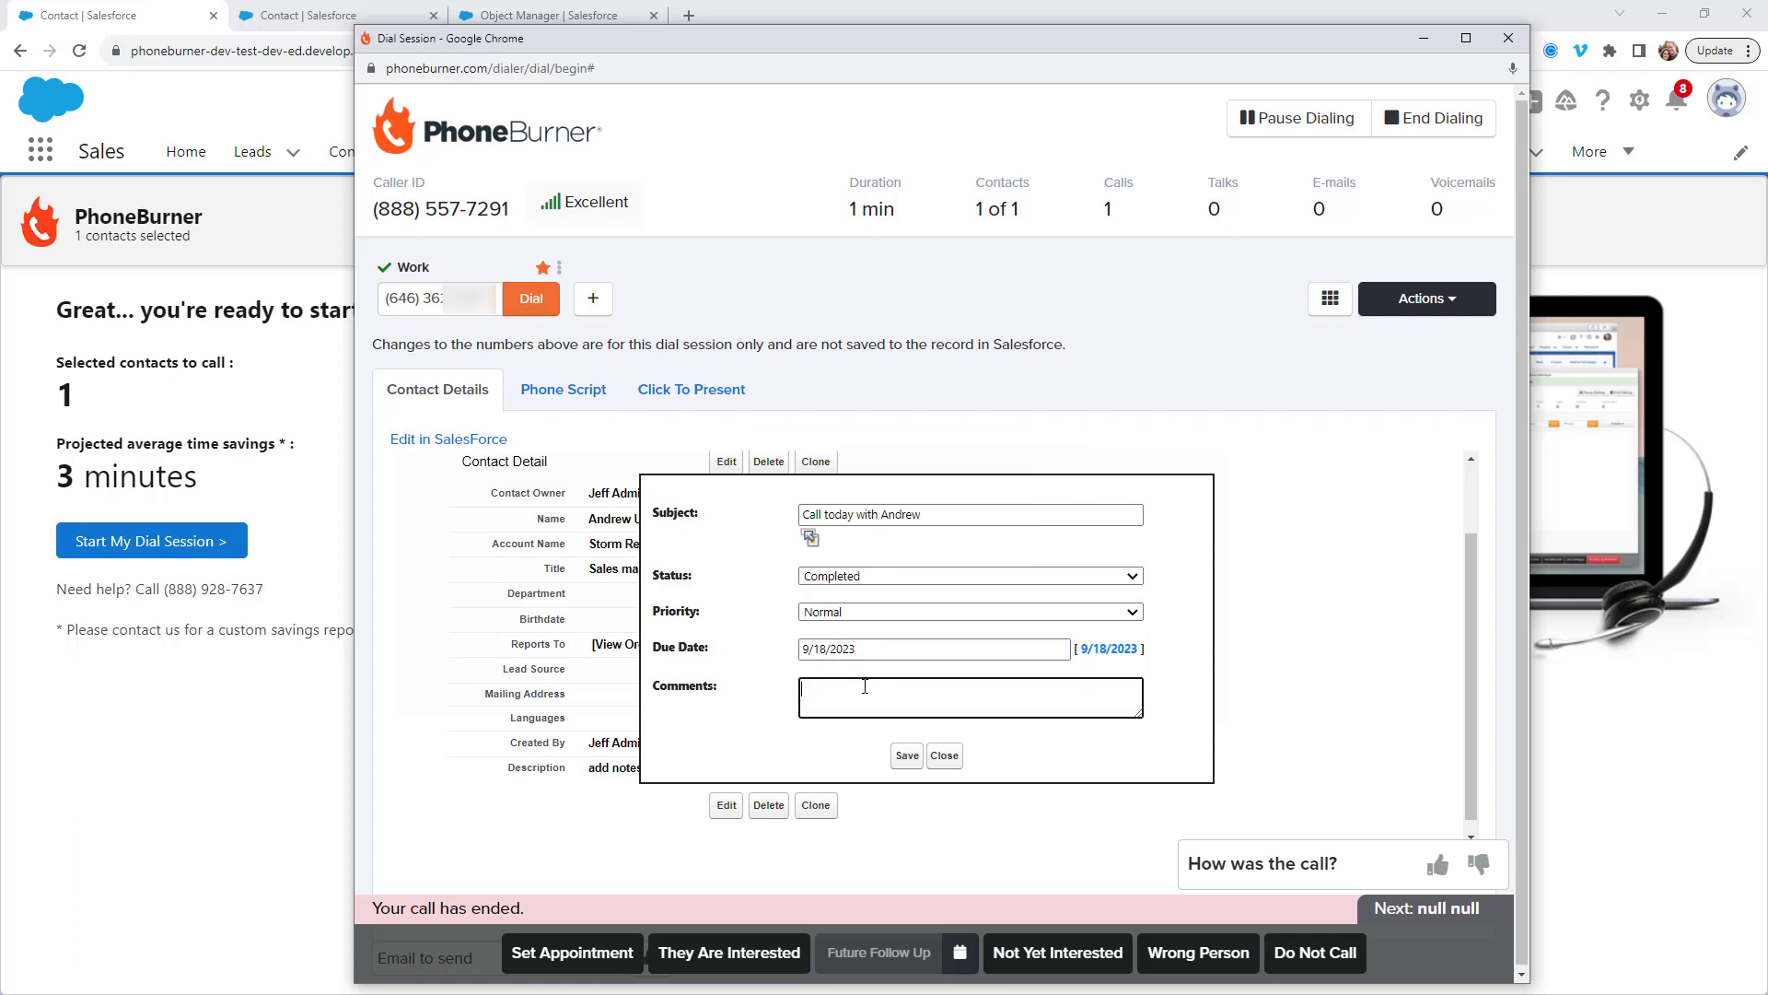
pyautogui.write('Adding Notes here')
pyautogui.click(905, 754)
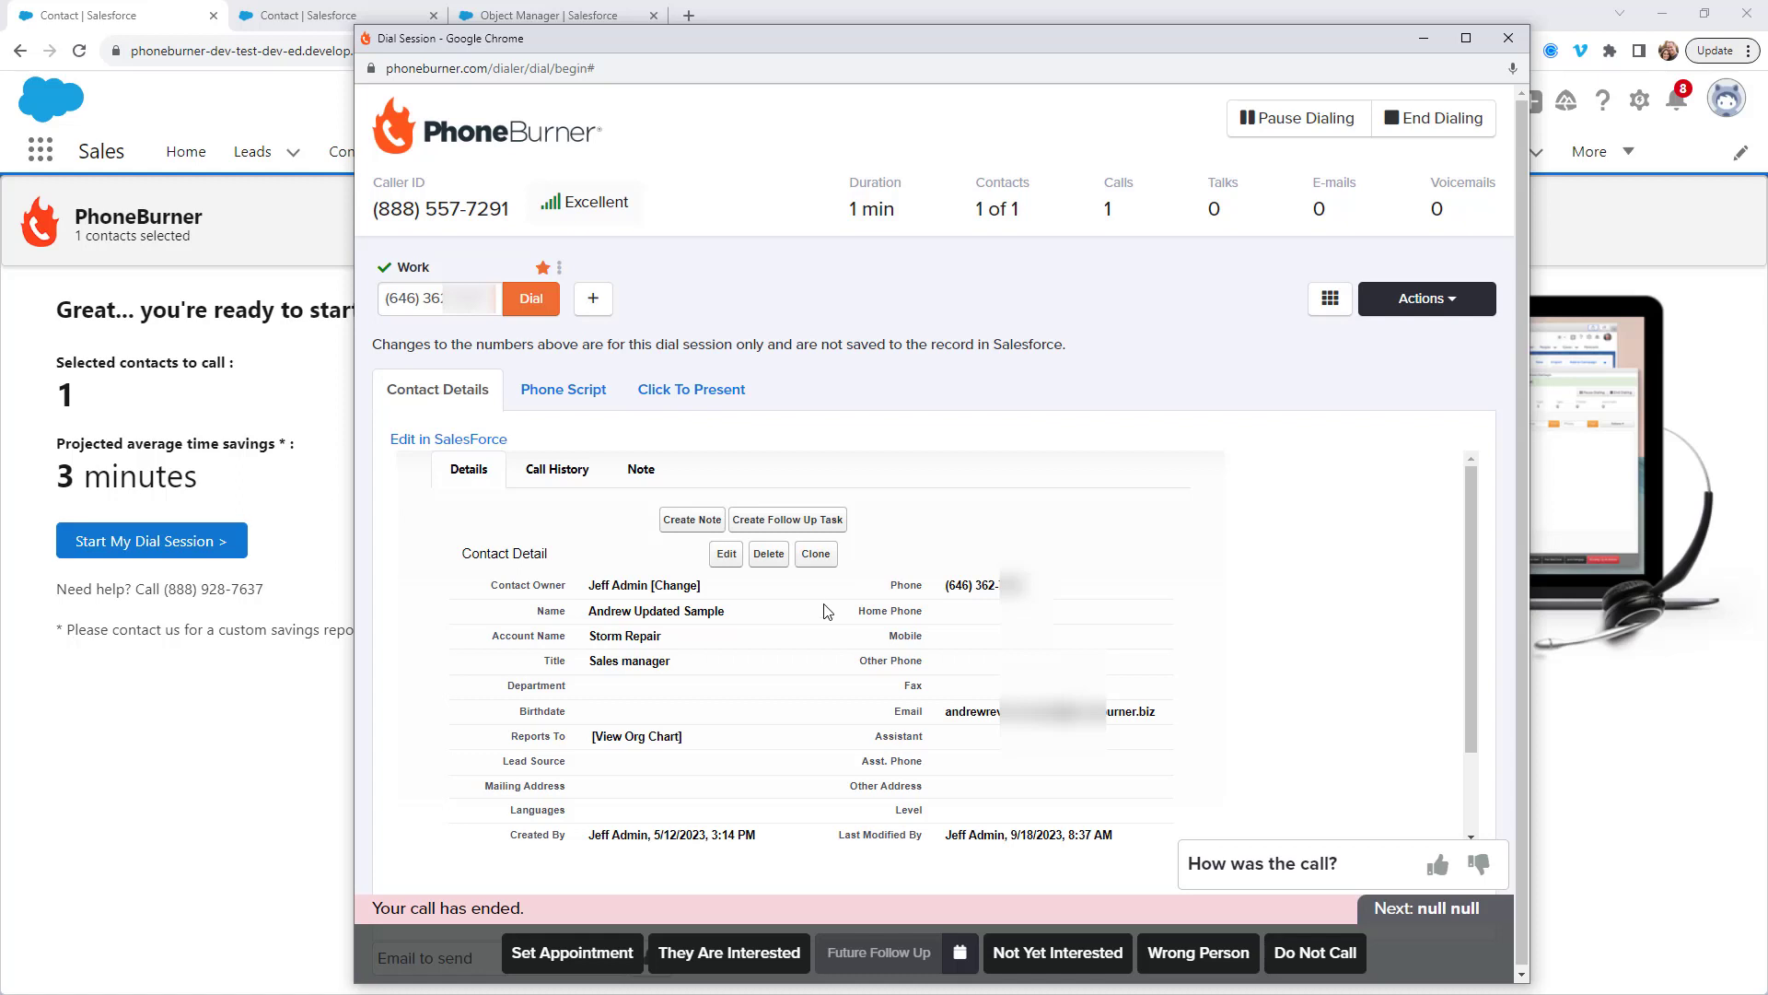
# - Review the contact's call history and notes, and return to the contact details
pyautogui.click(547, 473)
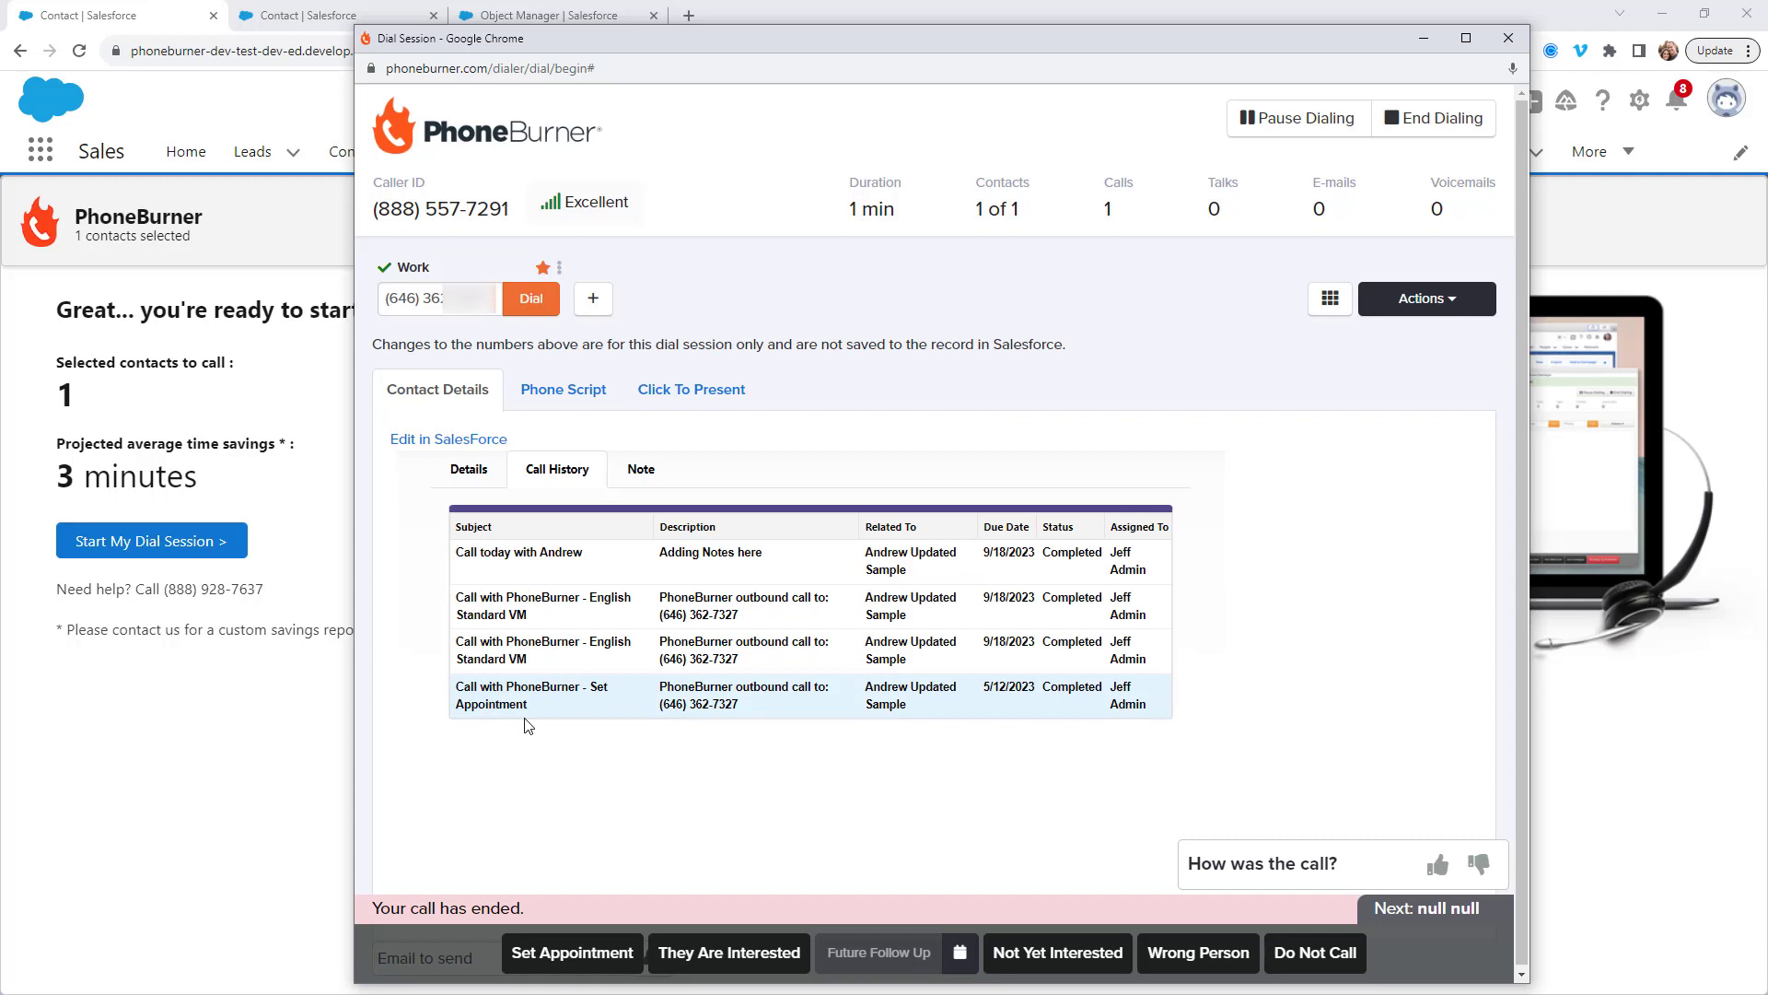
pyautogui.click(635, 471)
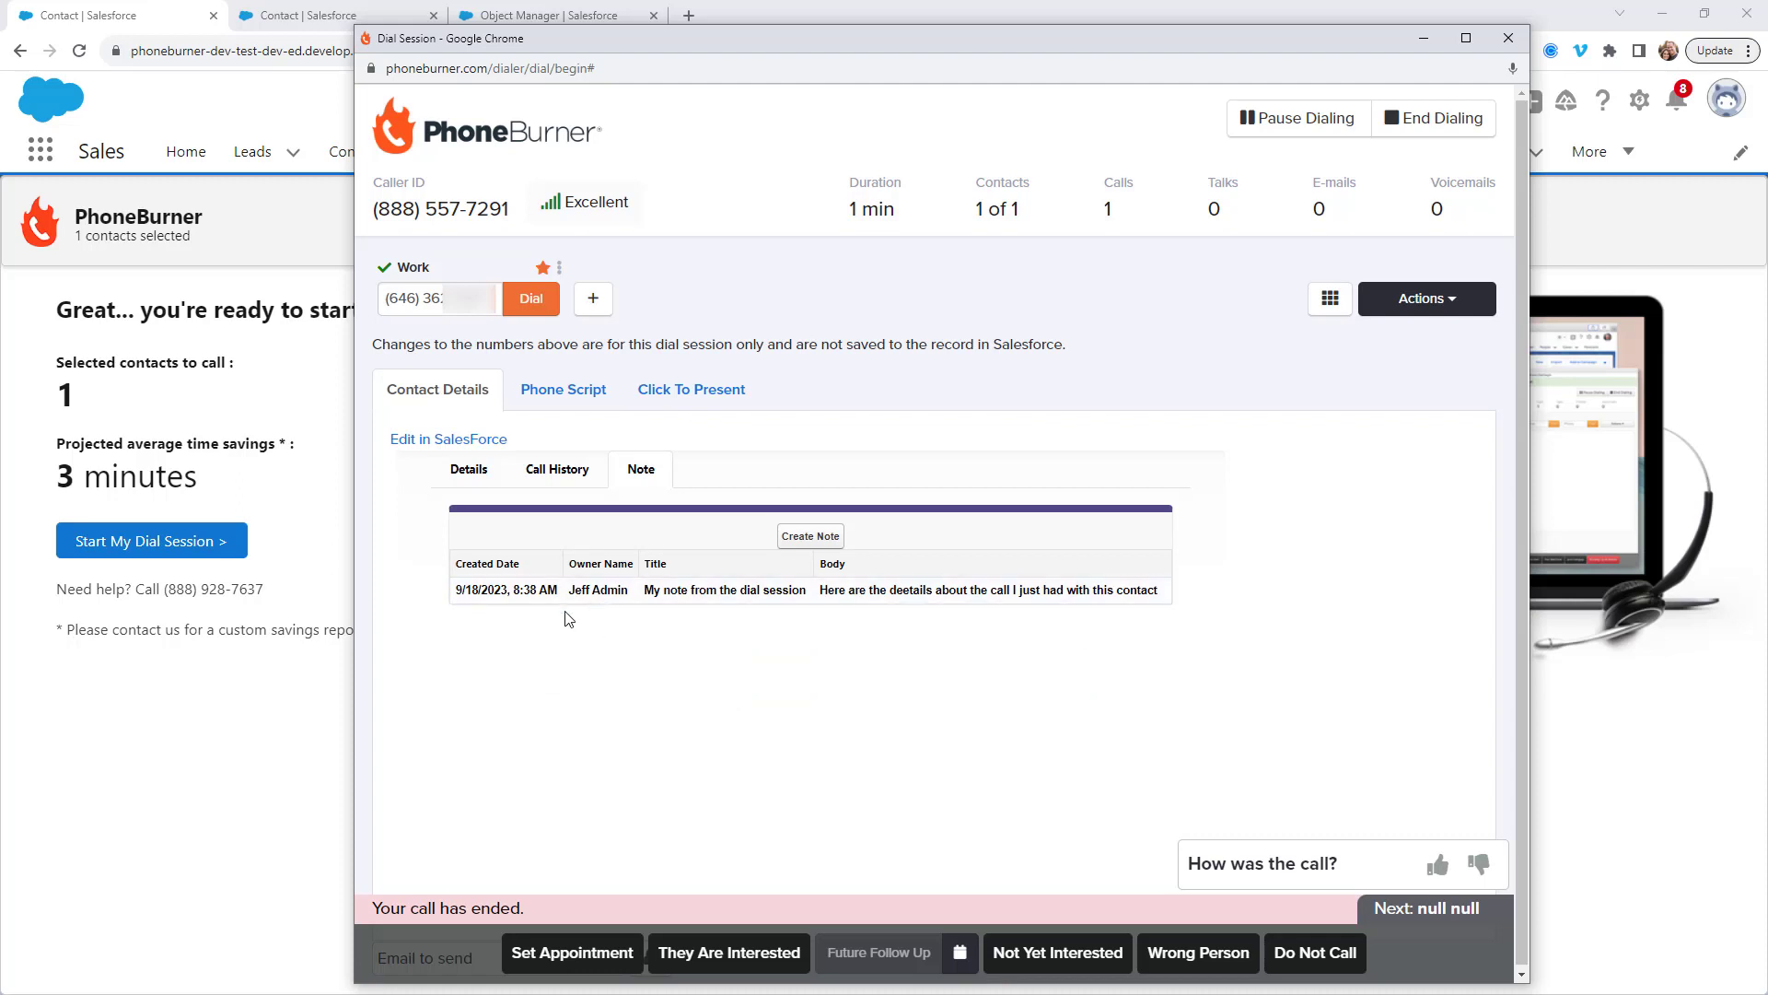
pyautogui.click(579, 479)
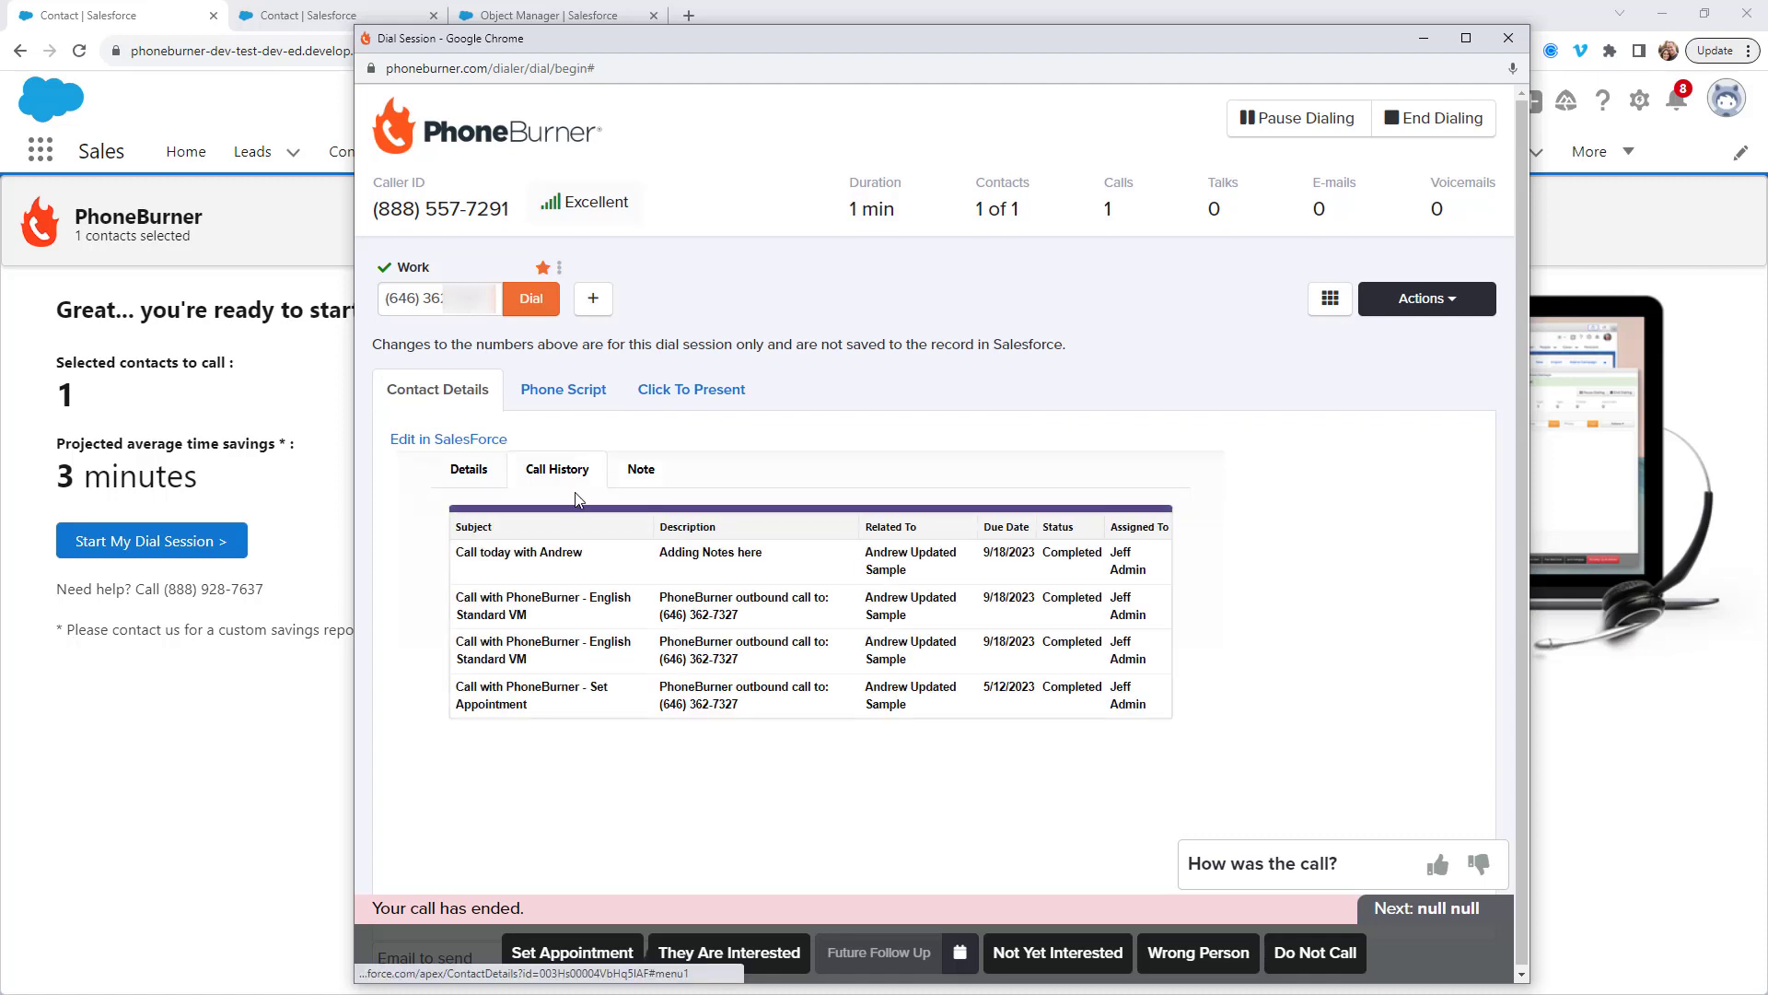
pyautogui.click(469, 477)
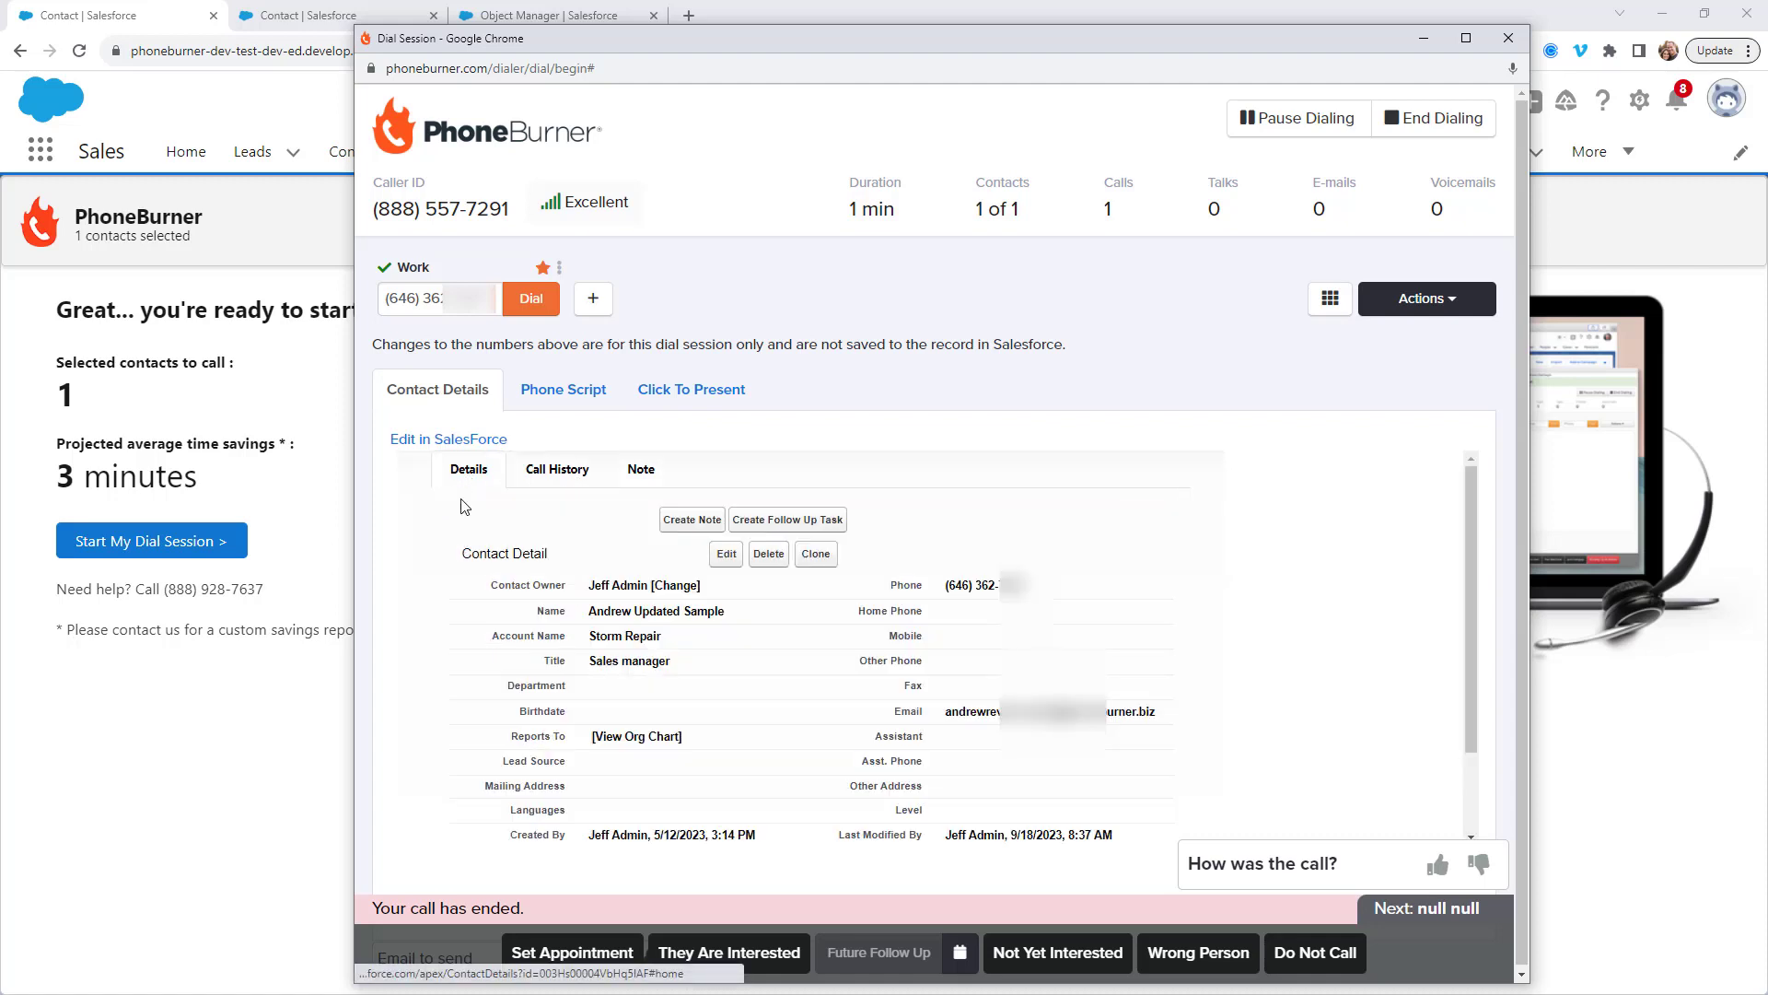